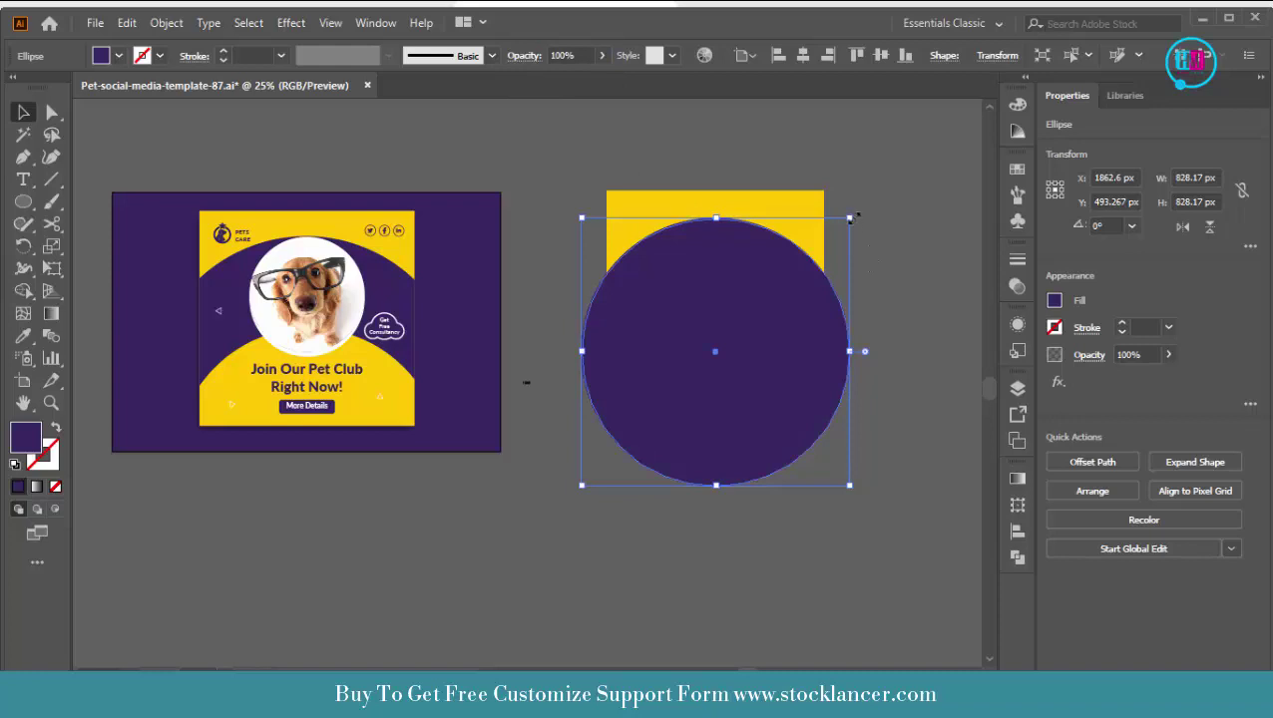
Step: Scale the front purple circle down to about 709 px and shift it lower over the yellow square
drag(849, 217, 831, 237)
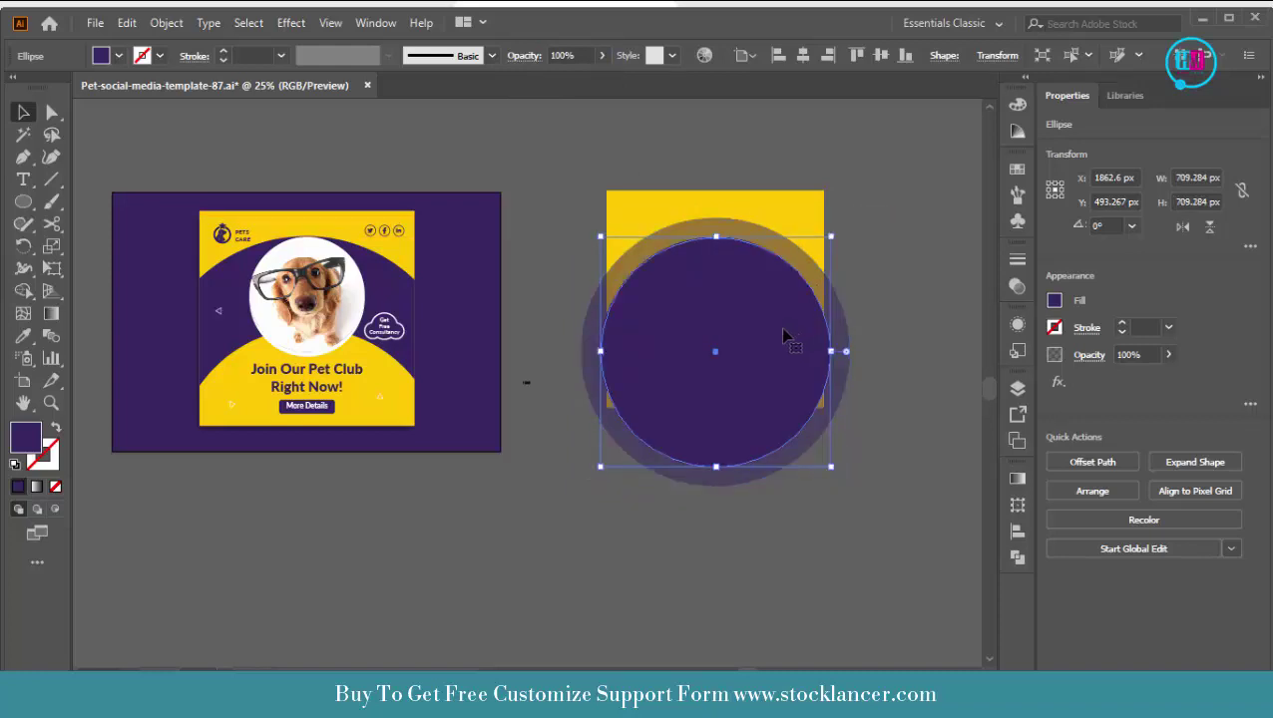
drag(776, 337, 770, 370)
click(869, 446)
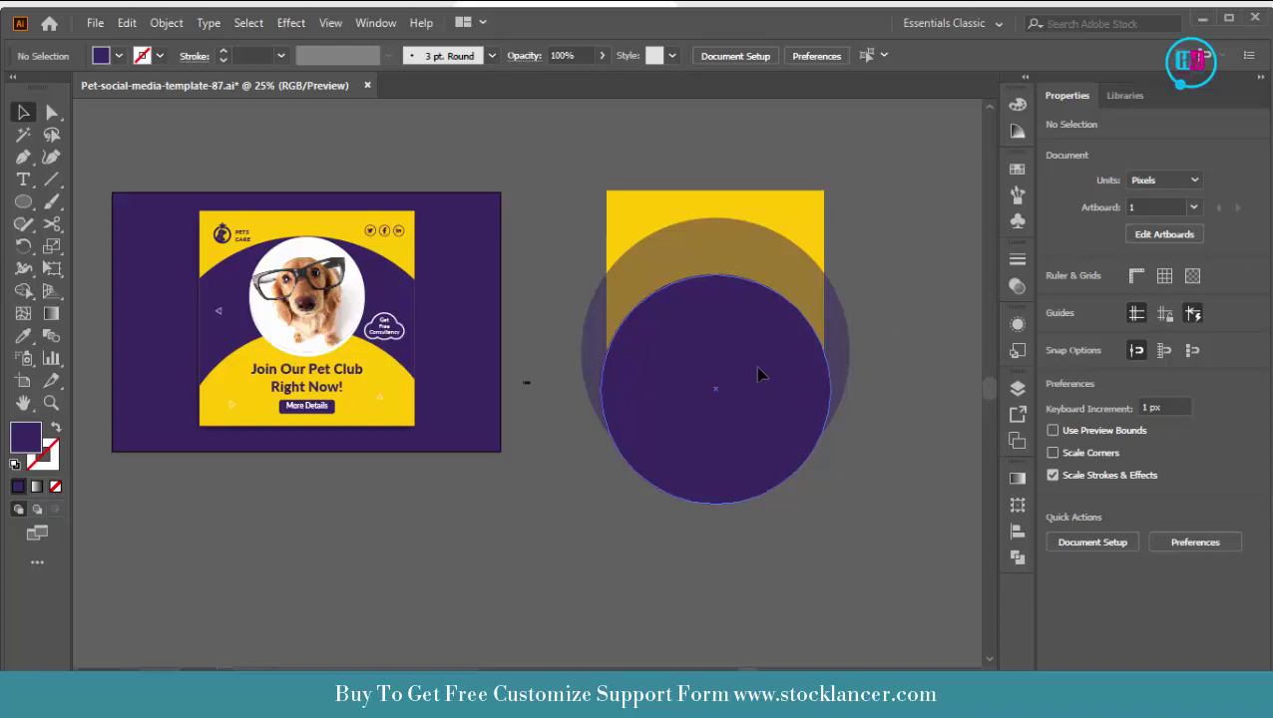
mouse_move(761, 377)
mouse_down()
mouse_move(761, 399)
mouse_move(762, 359)
mouse_up()
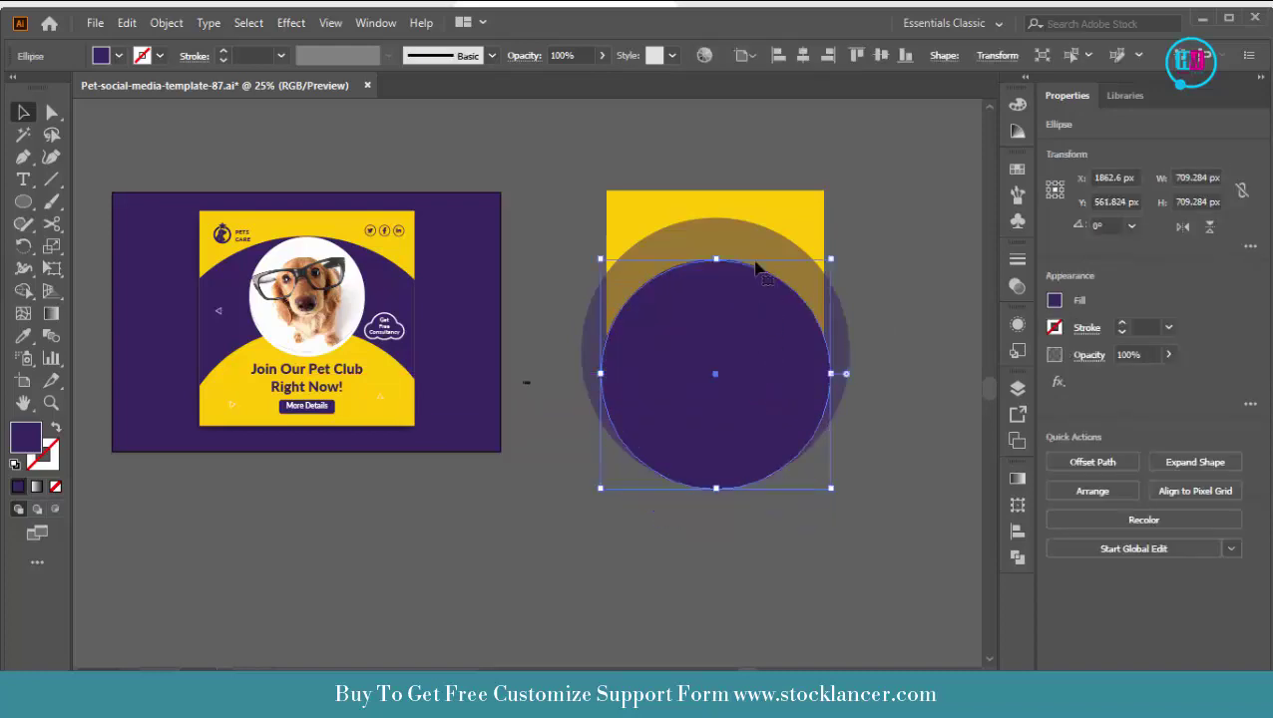
Step: Enlarge the translucent back circle to about 873 px and the front circle to about 740 px, lowering the front one slightly
drag(715, 259, 733, 233)
mouse_move(725, 340)
mouse_down()
mouse_move(725, 359)
mouse_move(724, 340)
mouse_up()
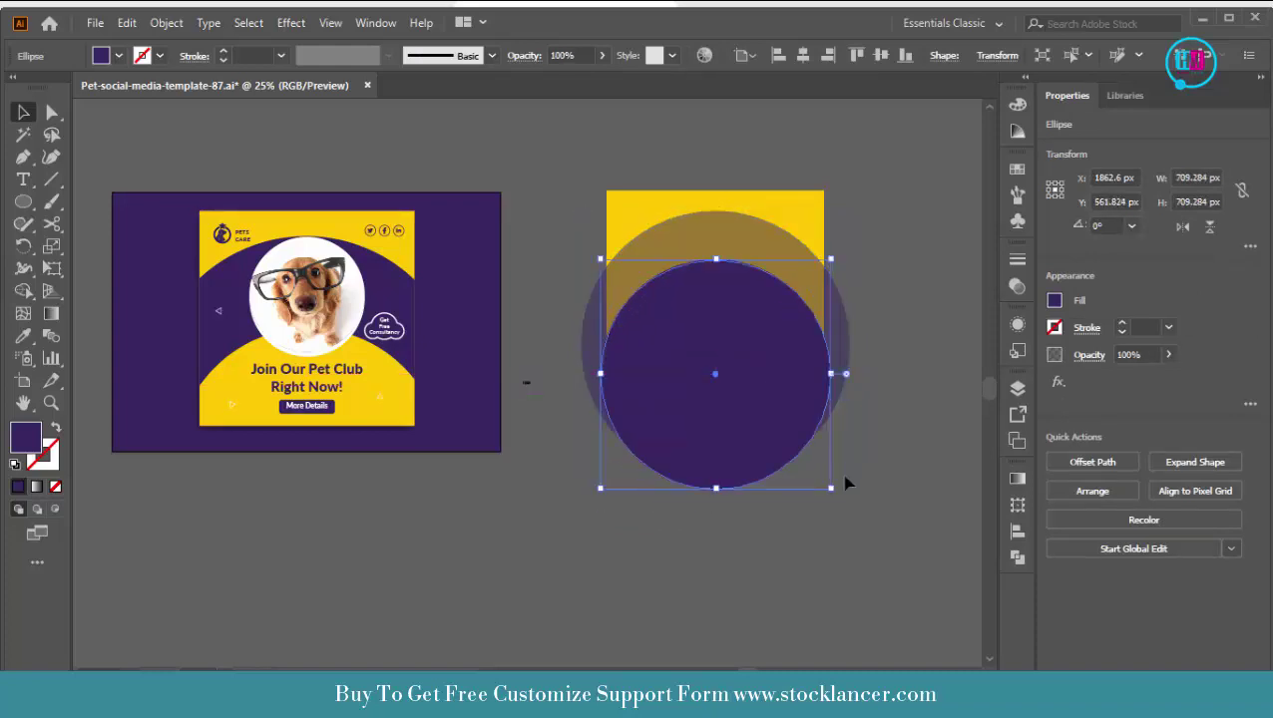
mouse_move(831, 491)
mouse_down()
mouse_move(816, 467)
mouse_move(836, 512)
mouse_move(853, 486)
mouse_up()
click(881, 406)
click(745, 226)
click(911, 411)
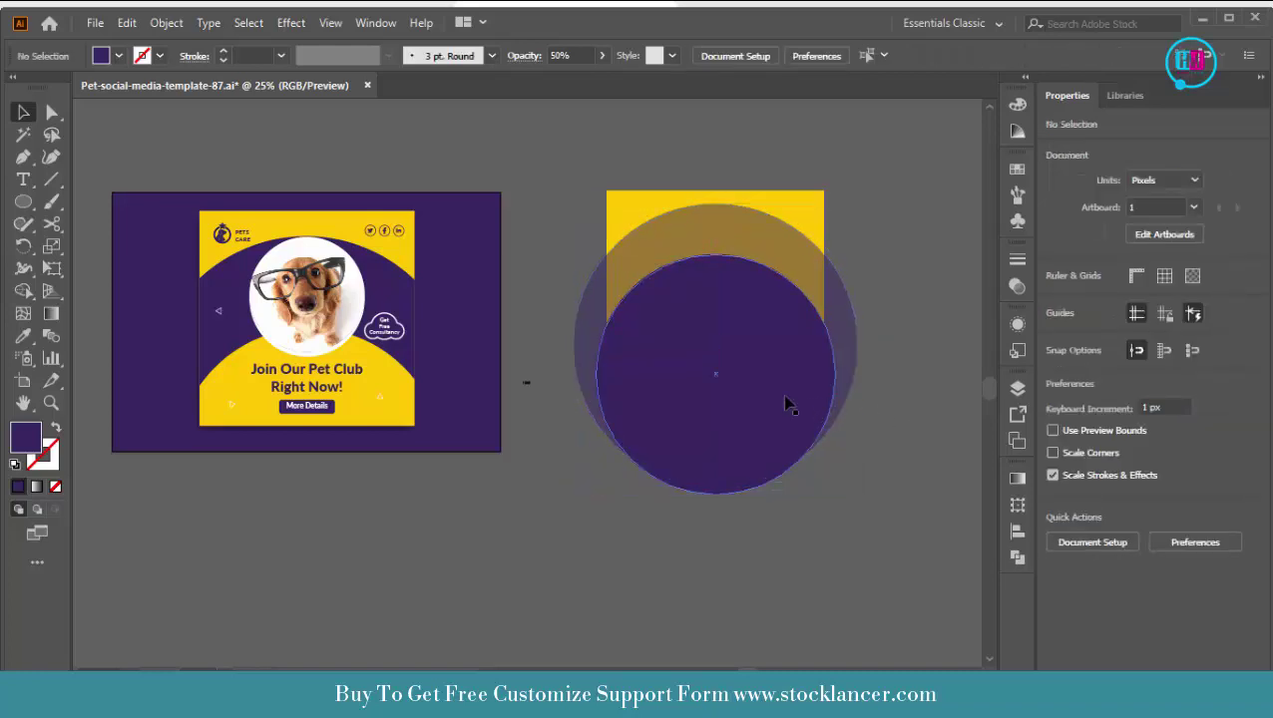
drag(738, 396, 739, 406)
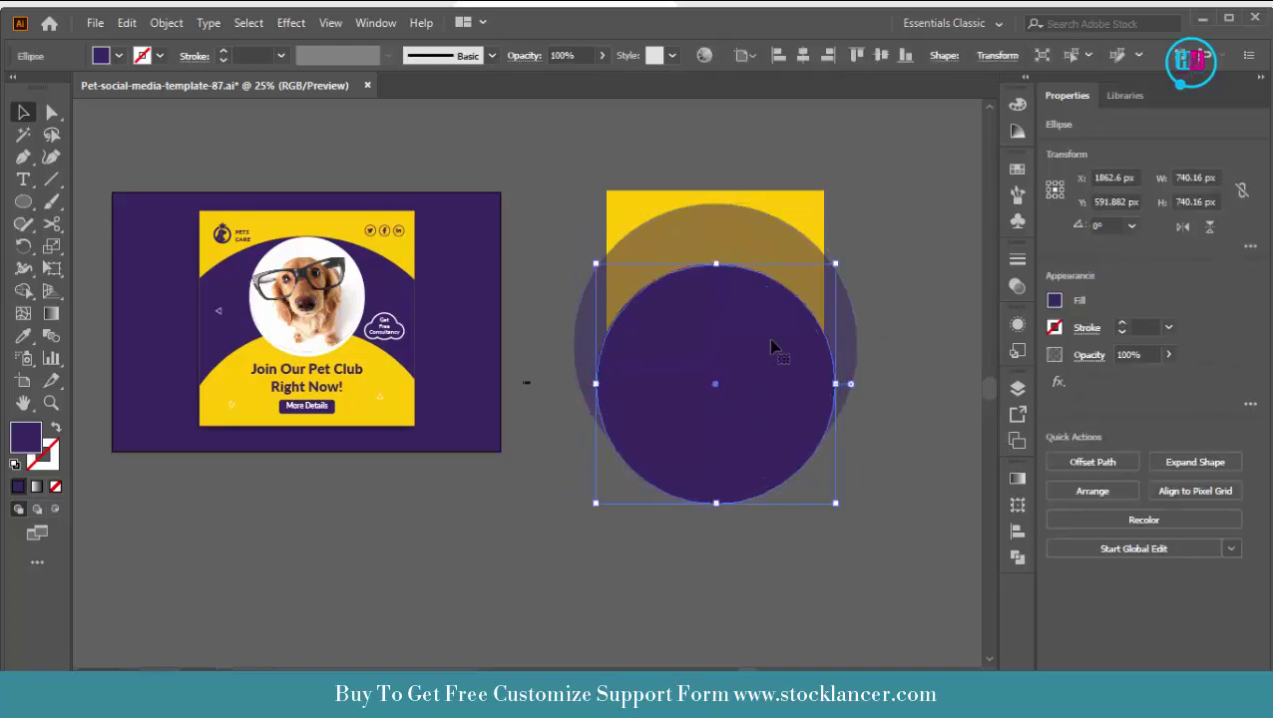
Step: Trim away all parts of both circles outside the yellow square with the Shape Builder tool
shift+click(619, 220)
shift+click(584, 344)
key(shift+m)
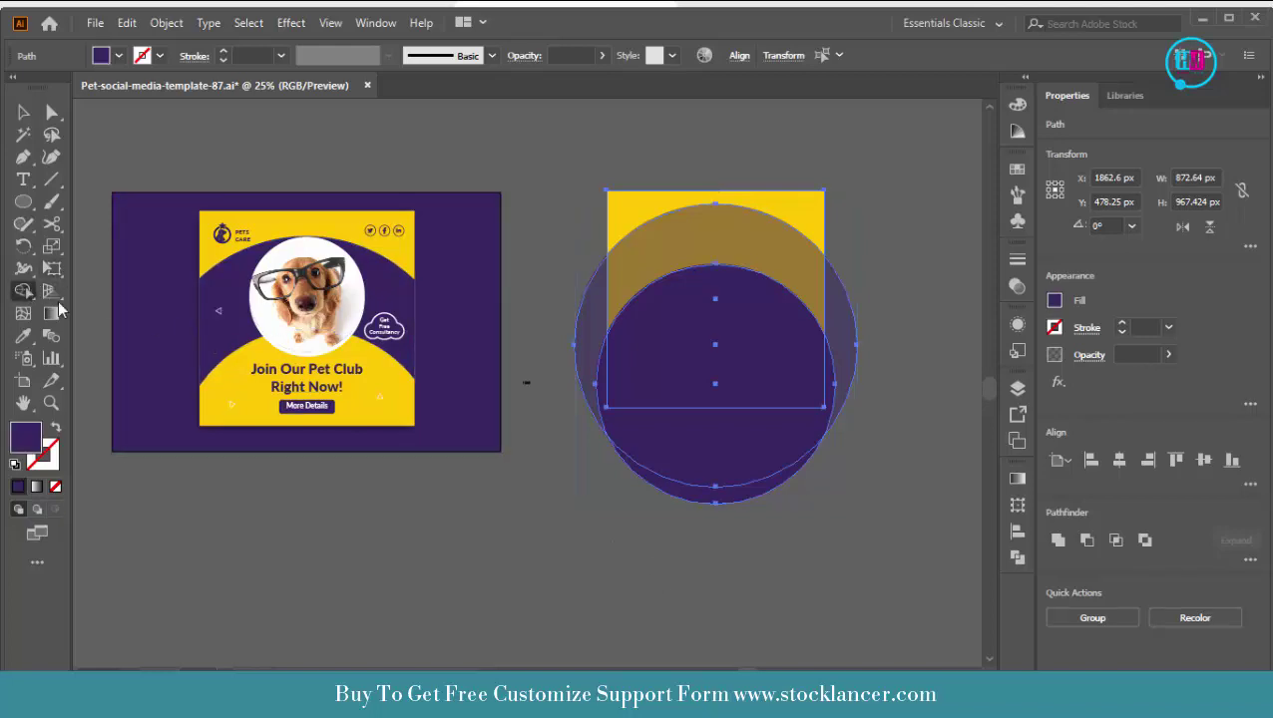
mouse_move(573, 295)
mouse_down()
mouse_move(598, 395)
mouse_move(638, 449)
mouse_up()
mouse_move(738, 494)
mouse_down()
mouse_move(872, 392)
mouse_move(853, 350)
mouse_up()
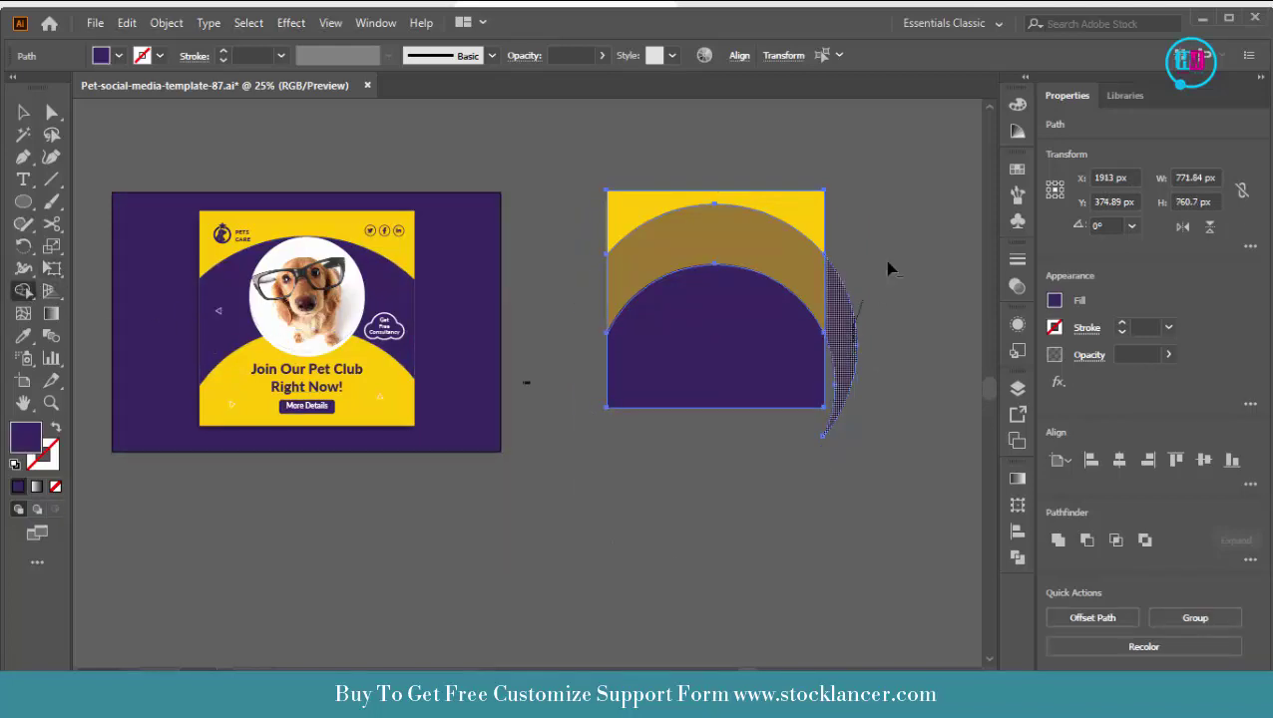
drag(891, 270, 890, 275)
key(v)
click(887, 429)
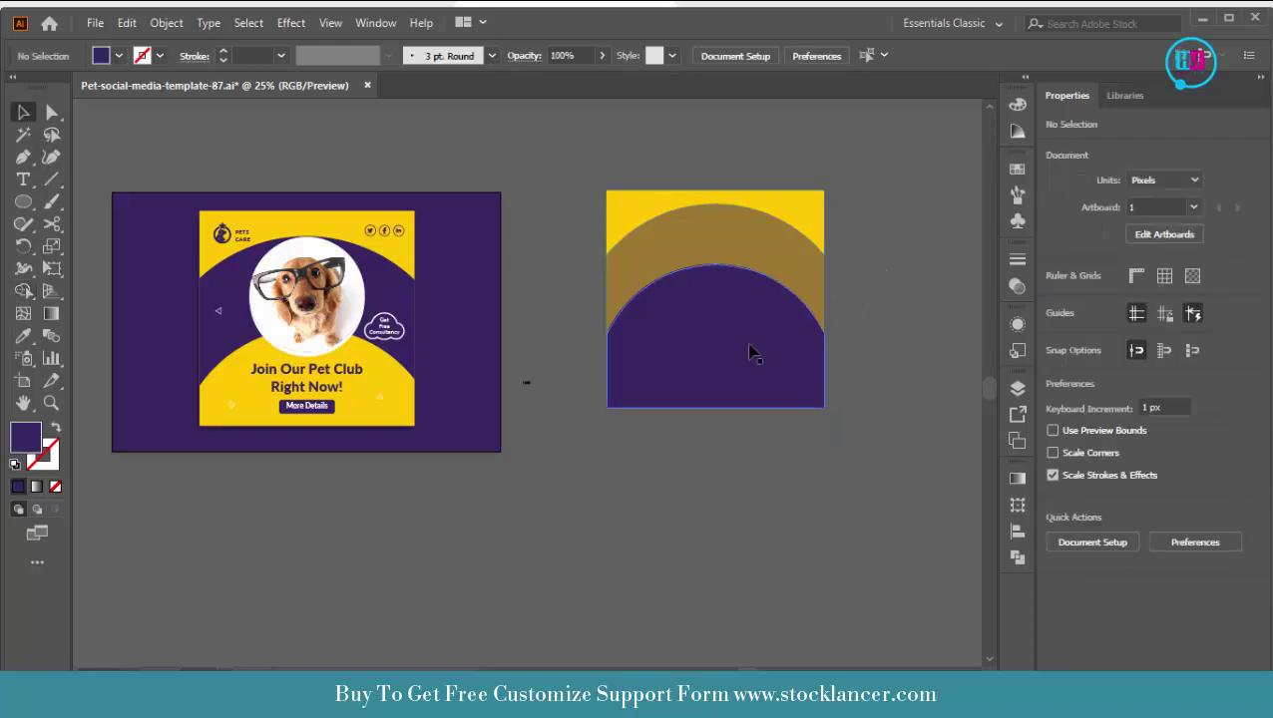
Step: Recolor the lower arch with the yellow sampled from the reference design
click(750, 353)
key(i)
click(402, 382)
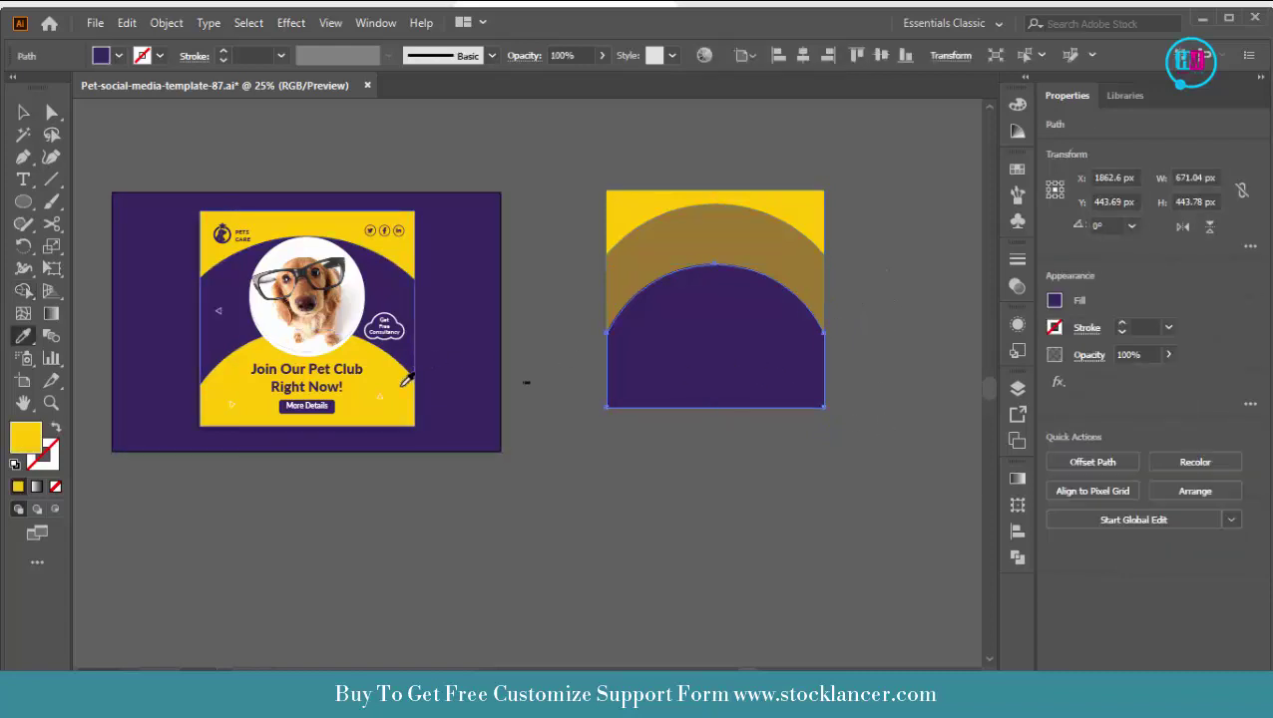
key(v)
click(887, 451)
Step: Set the opacity of the translucent purple arch to 100%
click(787, 268)
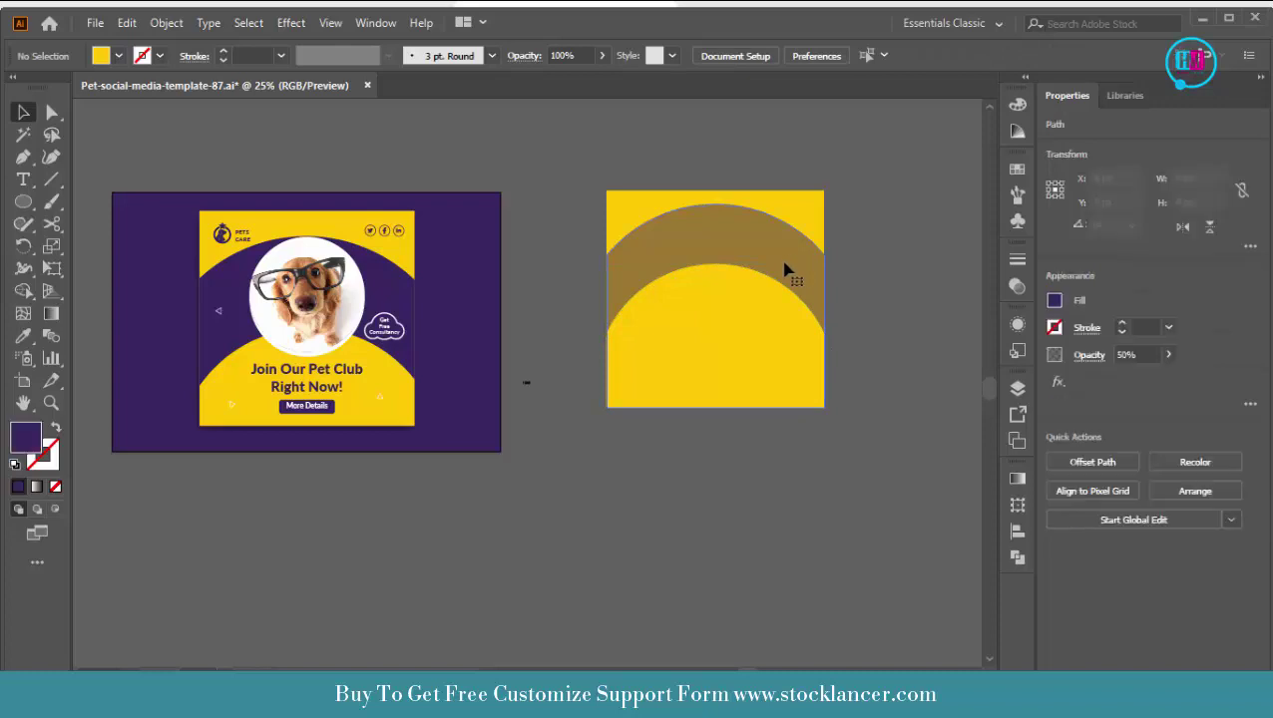
click(579, 56)
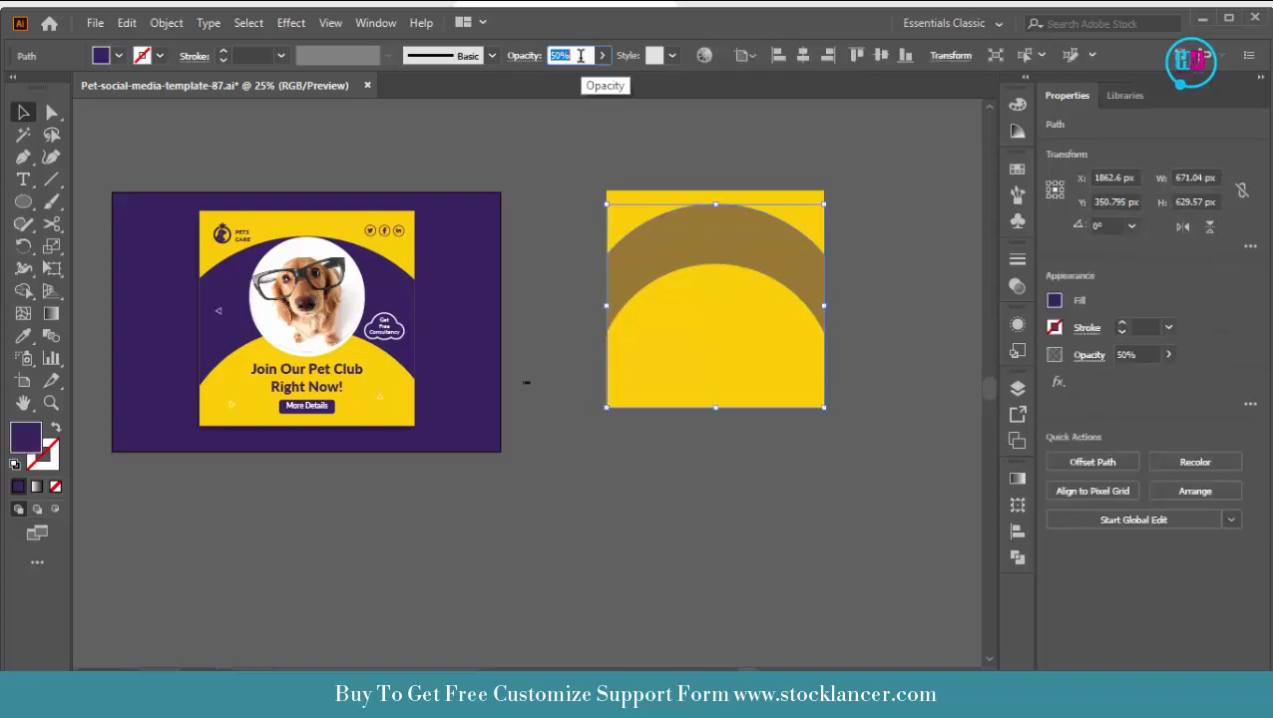
key(Return)
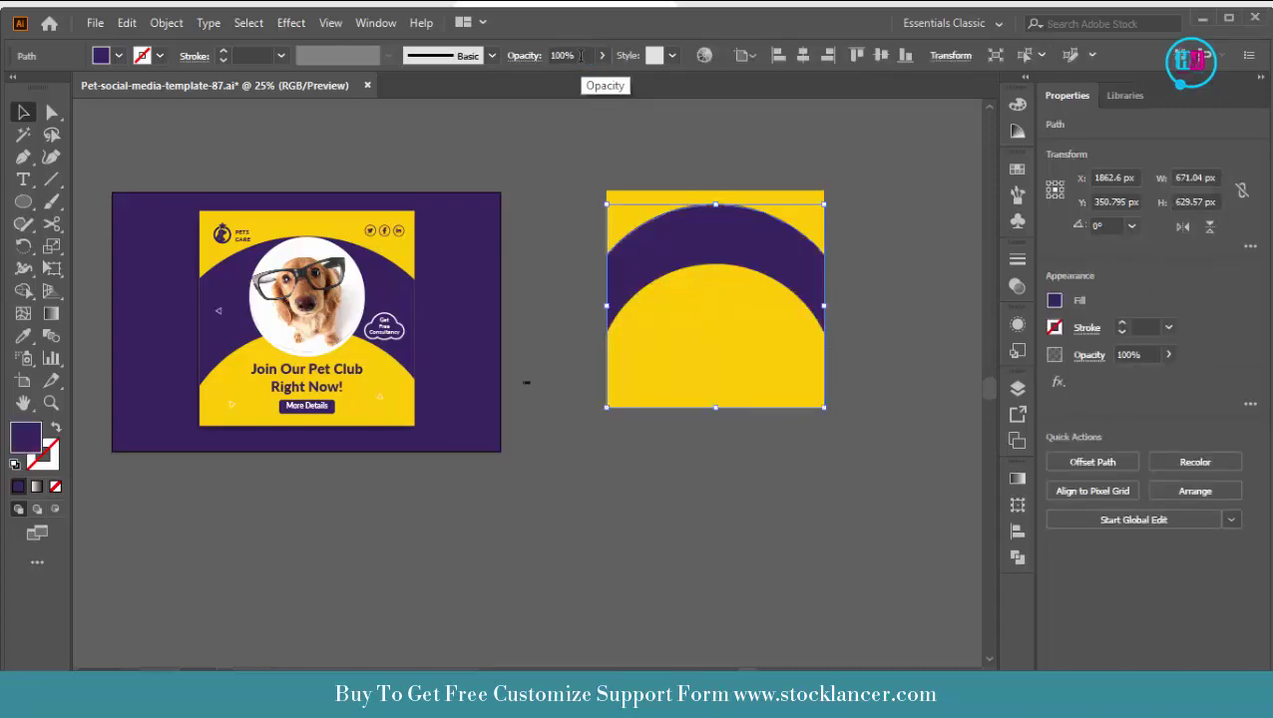
click(902, 390)
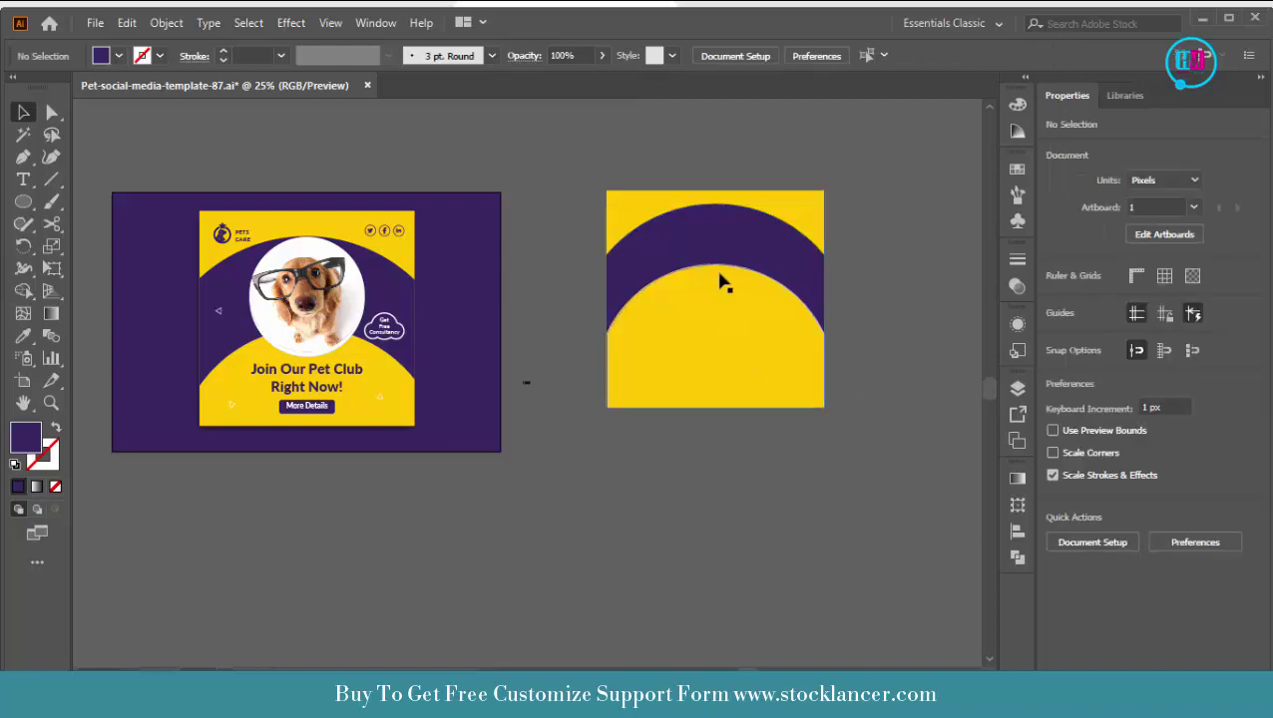
Step: Nudge the lower yellow arch slightly down to widen the purple band above it
drag(720, 275, 883, 357)
key(ctrl+z)
click(921, 392)
click(696, 320)
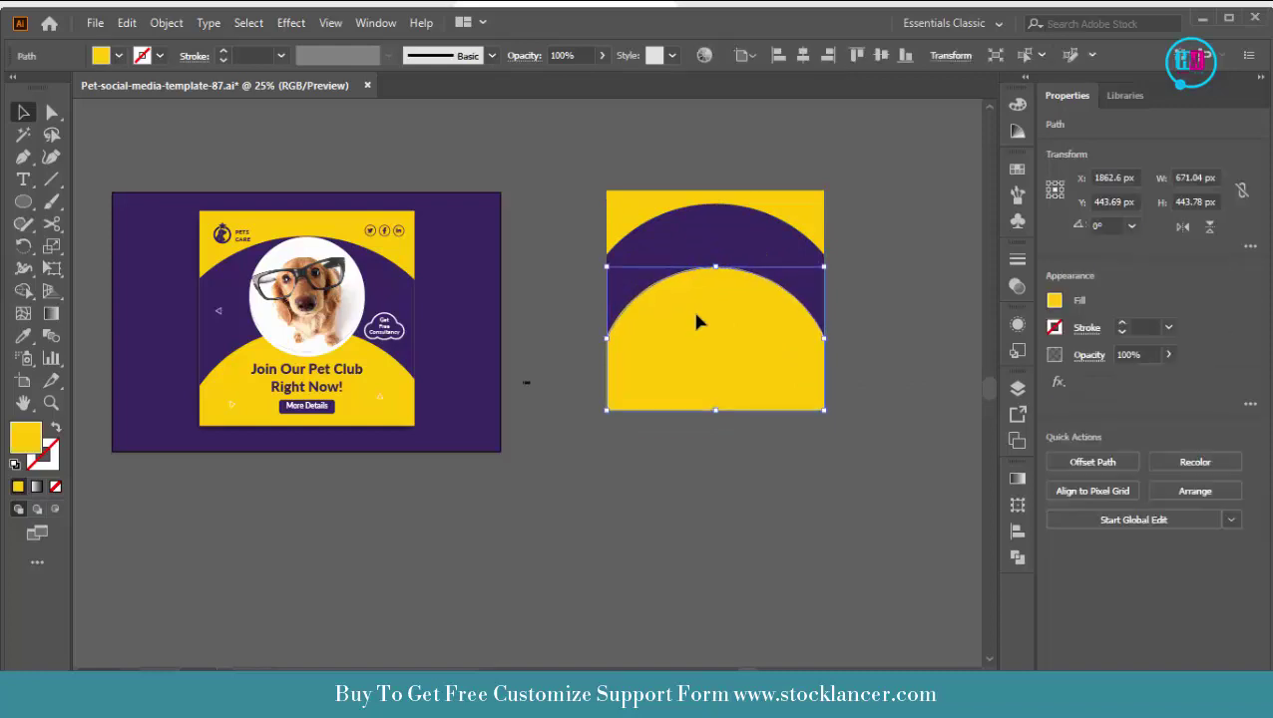
click(788, 500)
Step: Remove the strip of the yellow arch that overhangs the square's lower edge with the Shape Builder tool
key(ctrl+a)
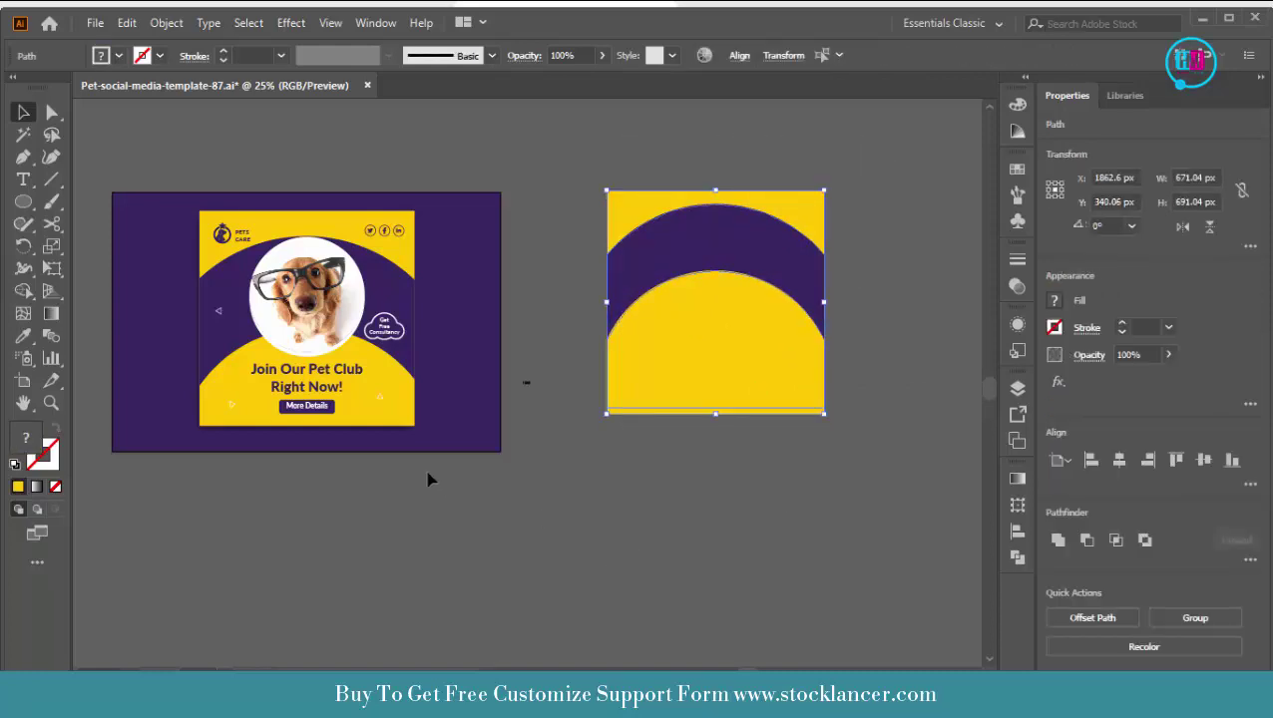
click(23, 290)
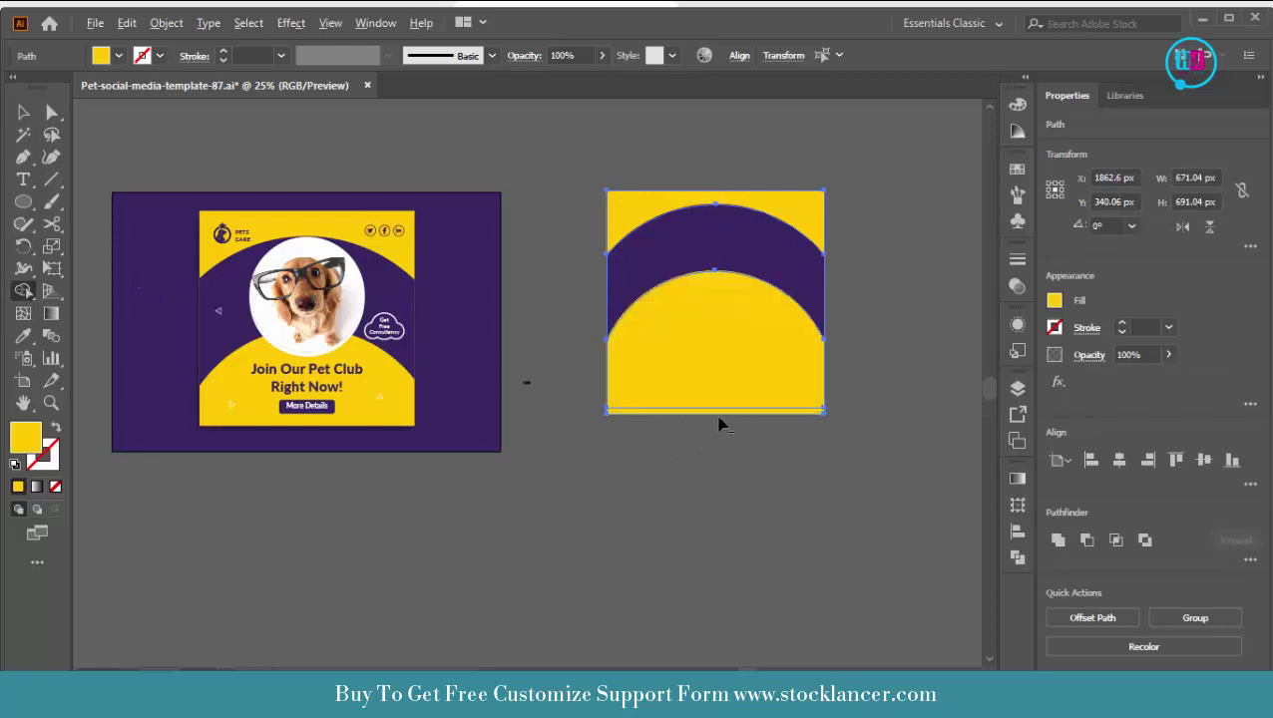
key(v)
click(725, 449)
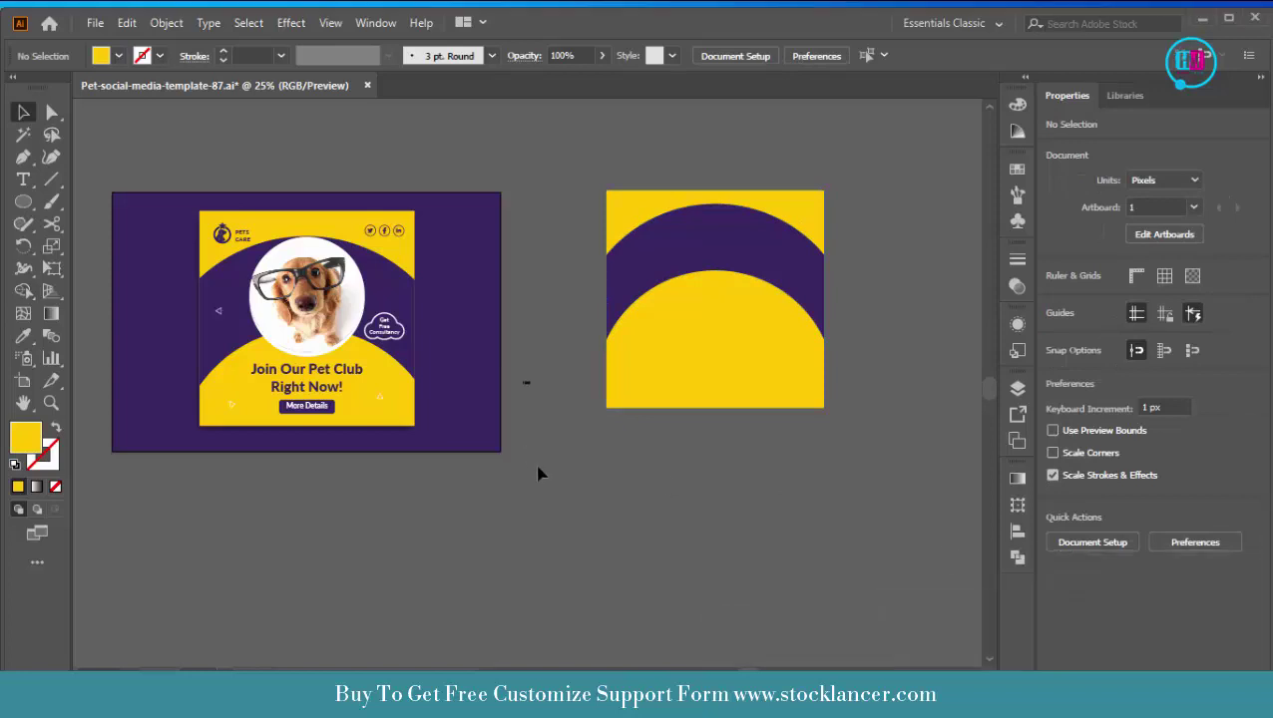
click(706, 257)
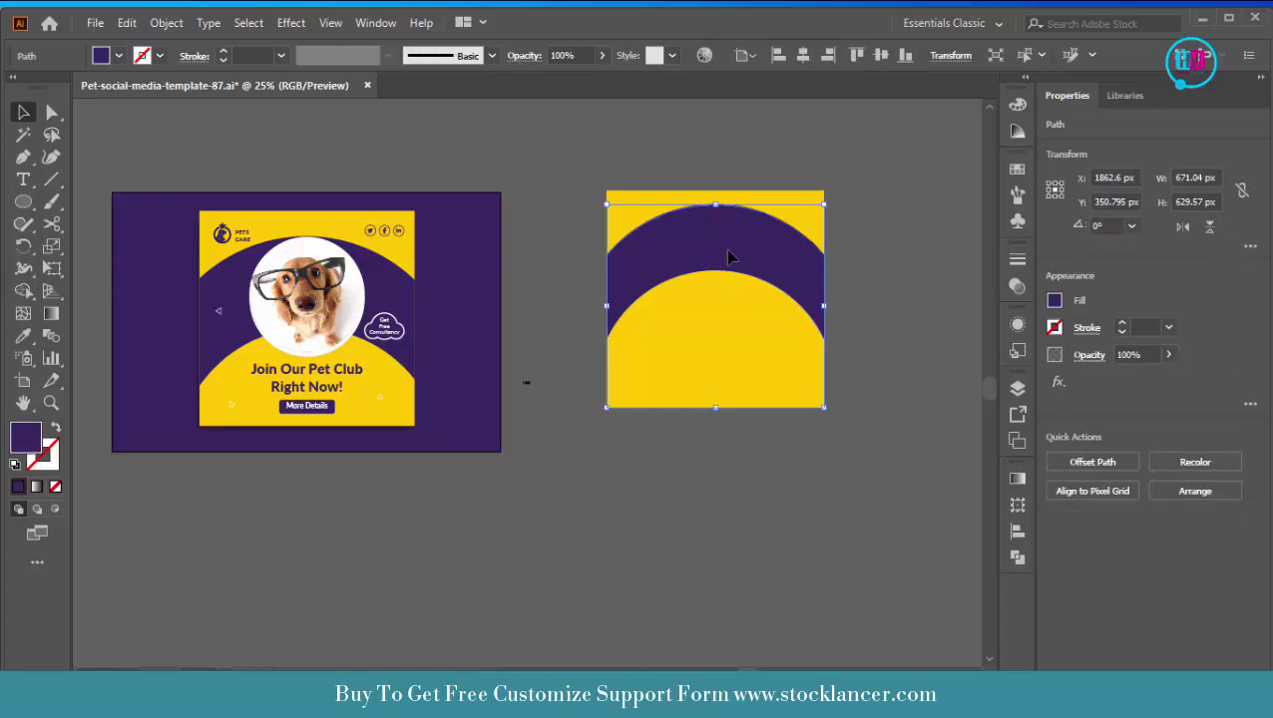
key(ctrl+shift+a)
click(732, 257)
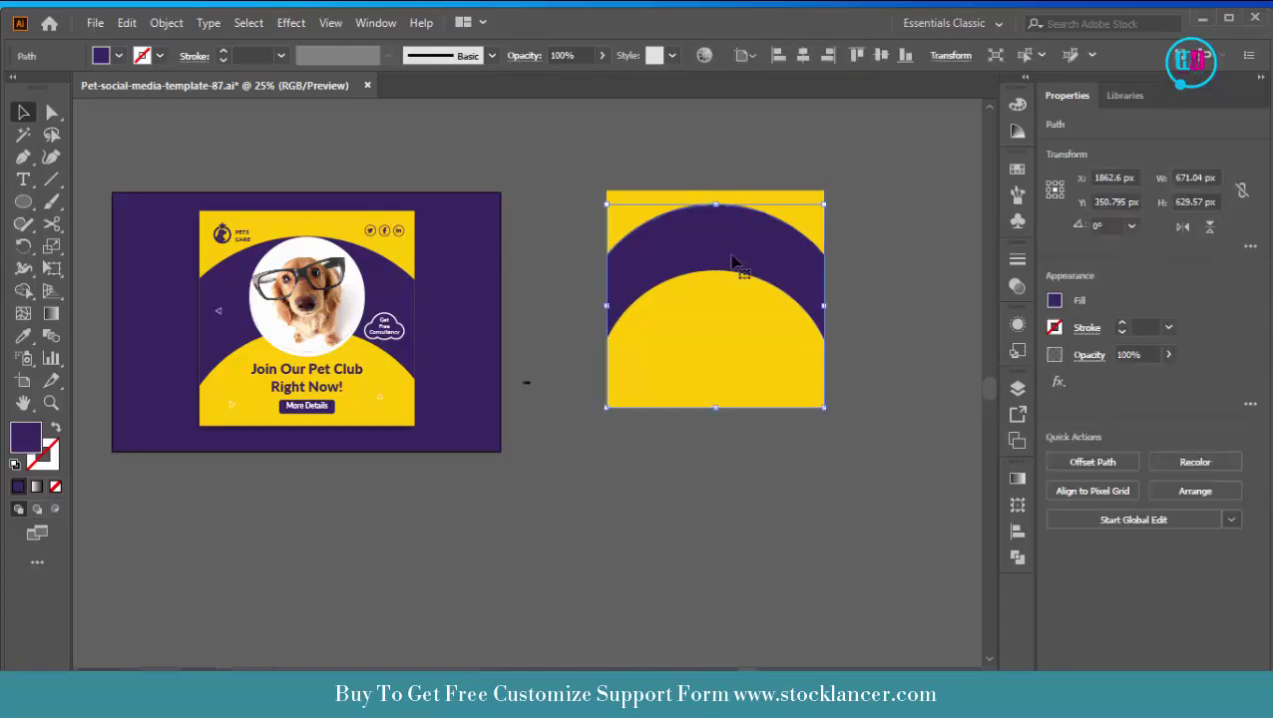
click(869, 397)
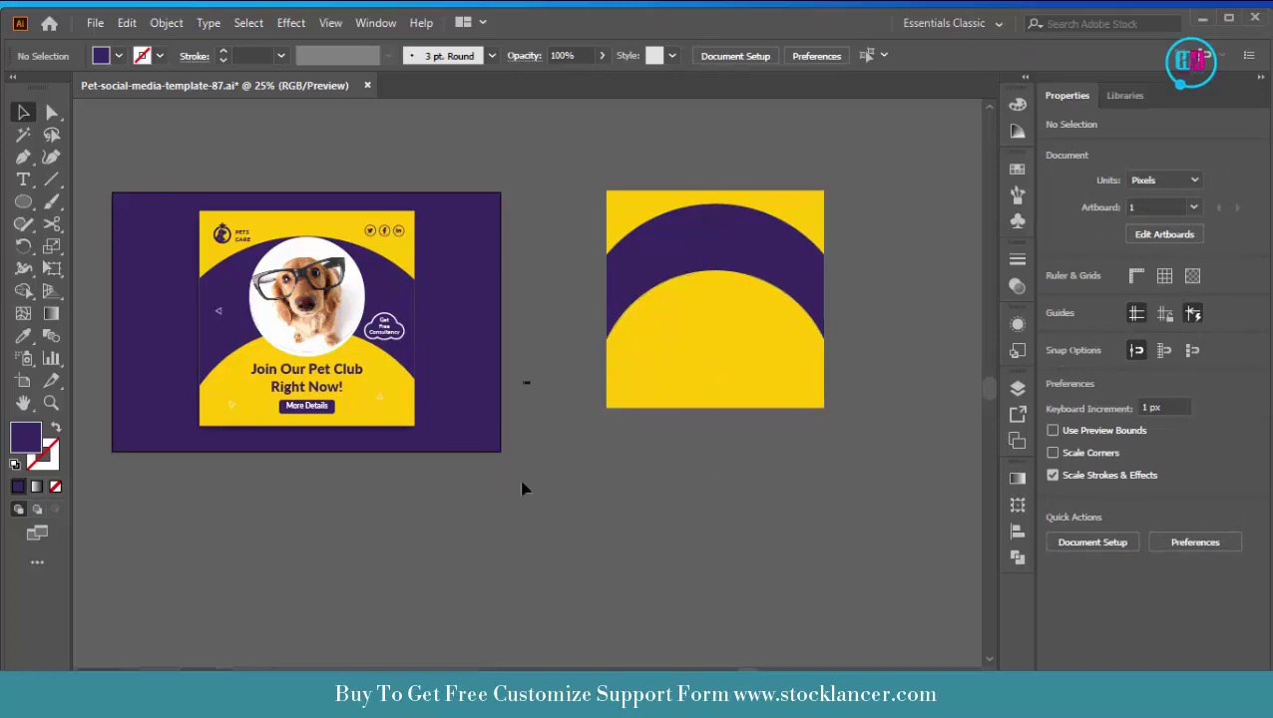
key(t)
click(25, 112)
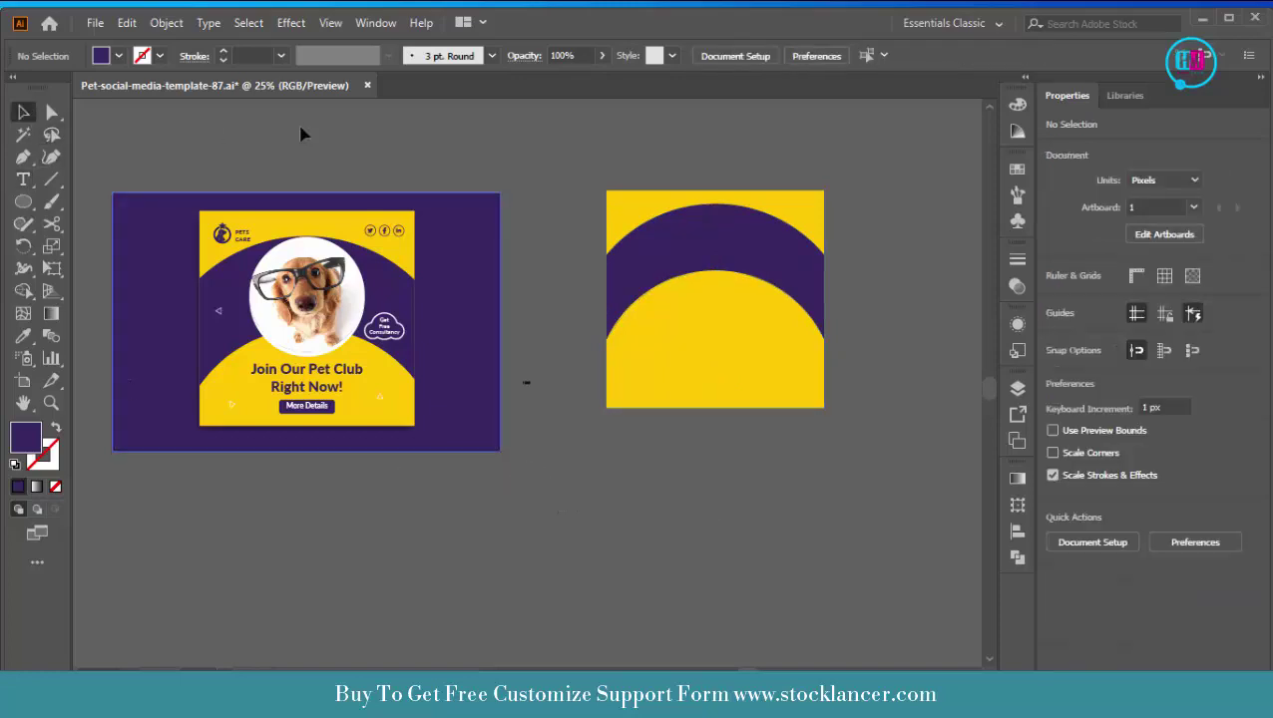
Step: Move the "Join Our Pet Club Right Now!" headline and the More Details button from the reference onto the new design's lower yellow arch
click(308, 371)
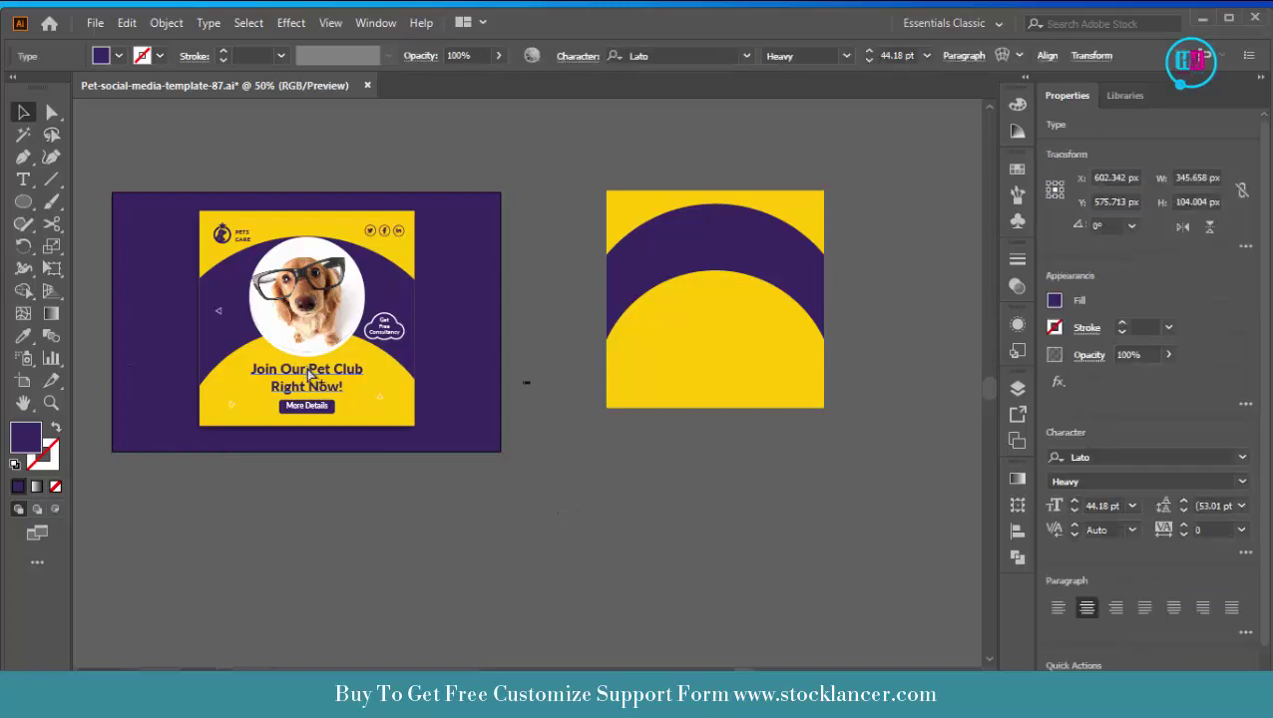
key(ctrl+equal)
key(ctrl+equal)
shift+click(321, 451)
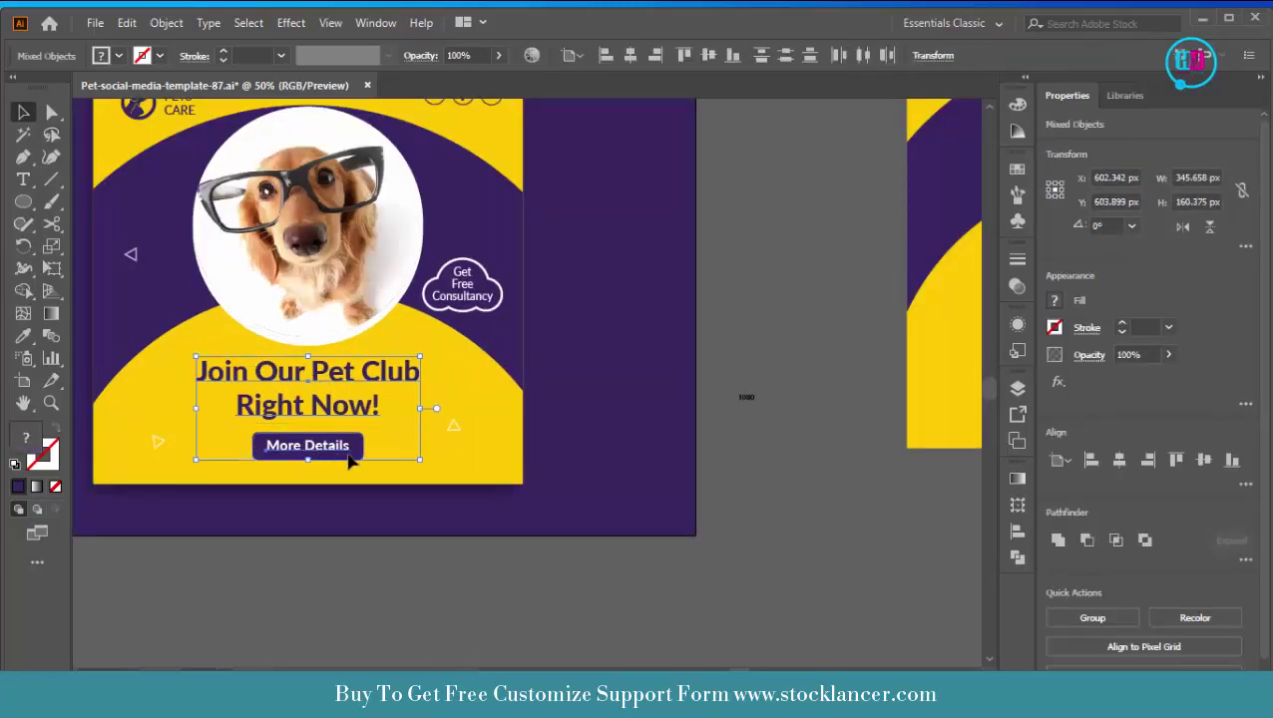
shift+click(359, 461)
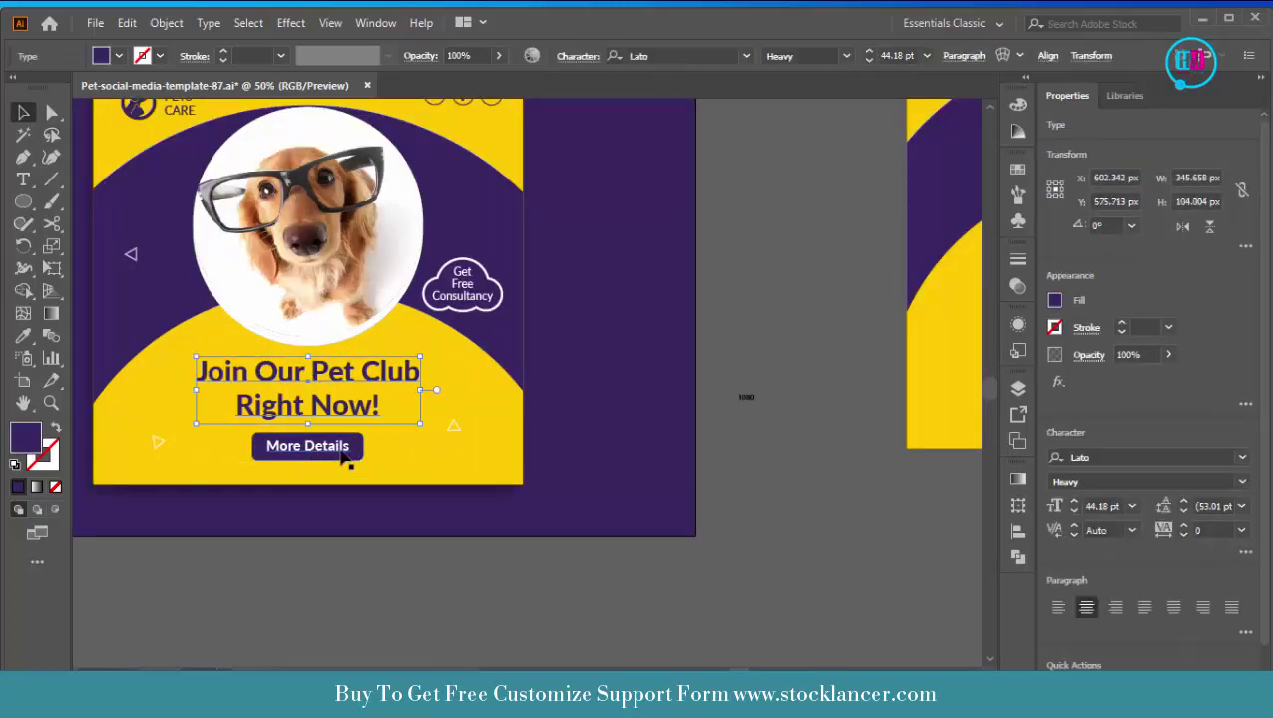
shift+click(356, 454)
key(ctrl+minus)
key(ctrl+minus)
key(ctrl+minus)
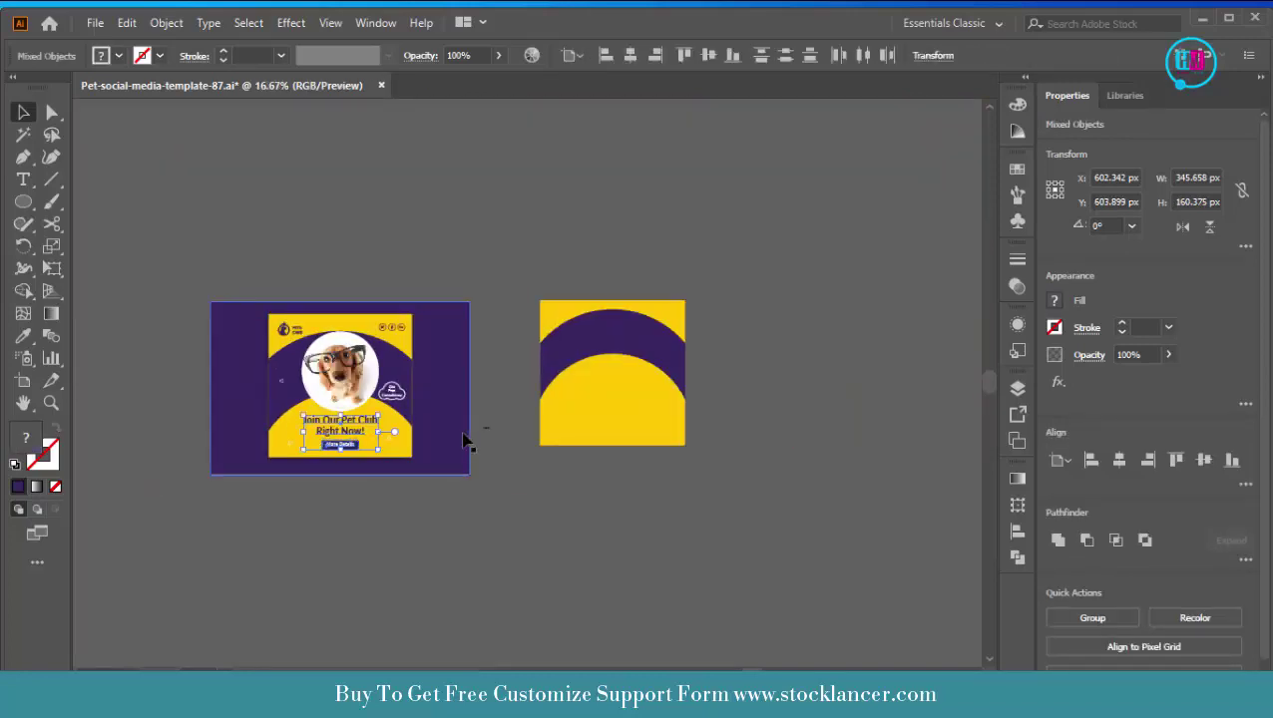
drag(340, 431, 616, 412)
Step: Bring the moved headline and More Details button to the front
right_click(617, 412)
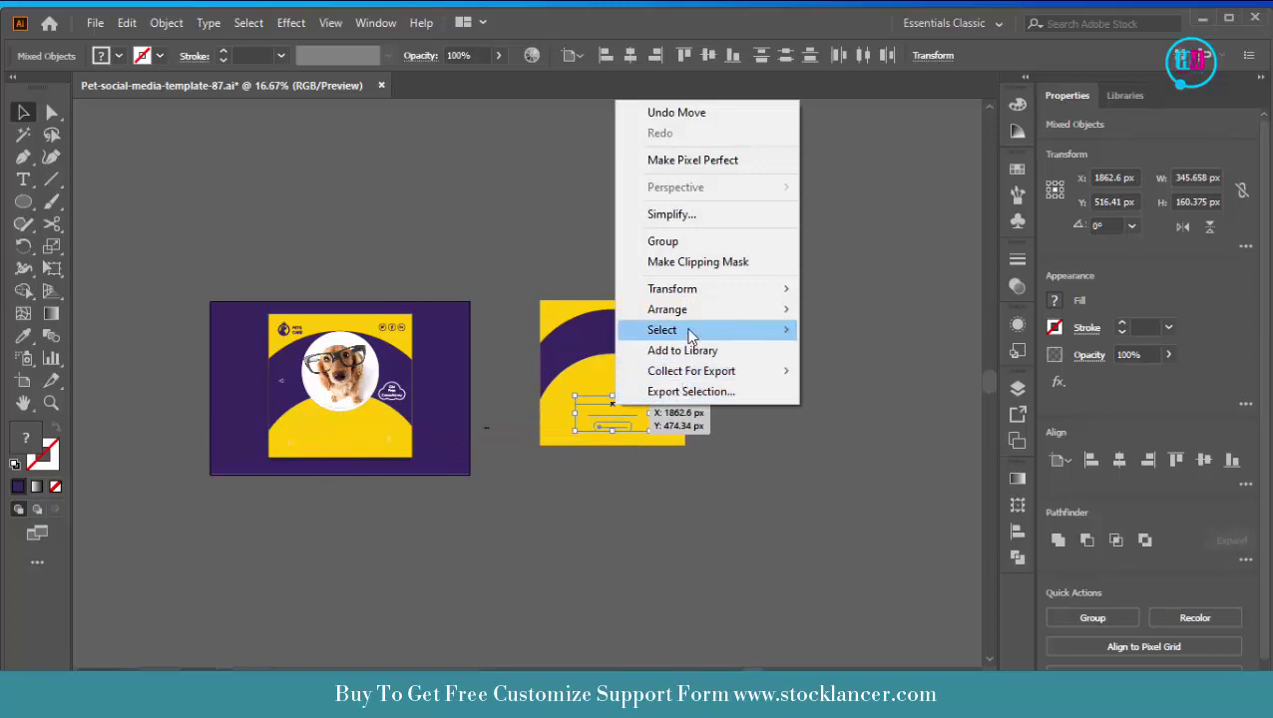
mouse_move(735, 315)
click(832, 311)
click(824, 378)
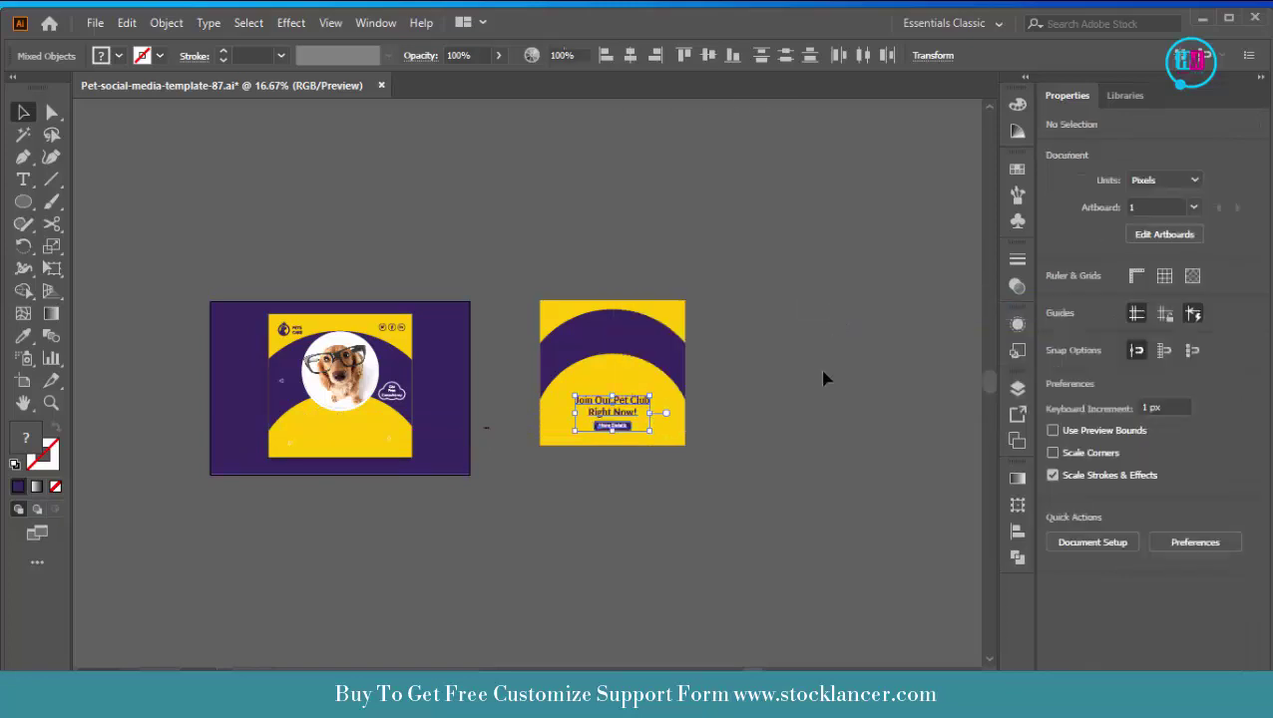
Step: Copy the "Get Free Consultancy" cloud badge from the reference onto the right part of the new design's purple band
scroll(527, 480, up, 1)
scroll(540, 395, up, 2)
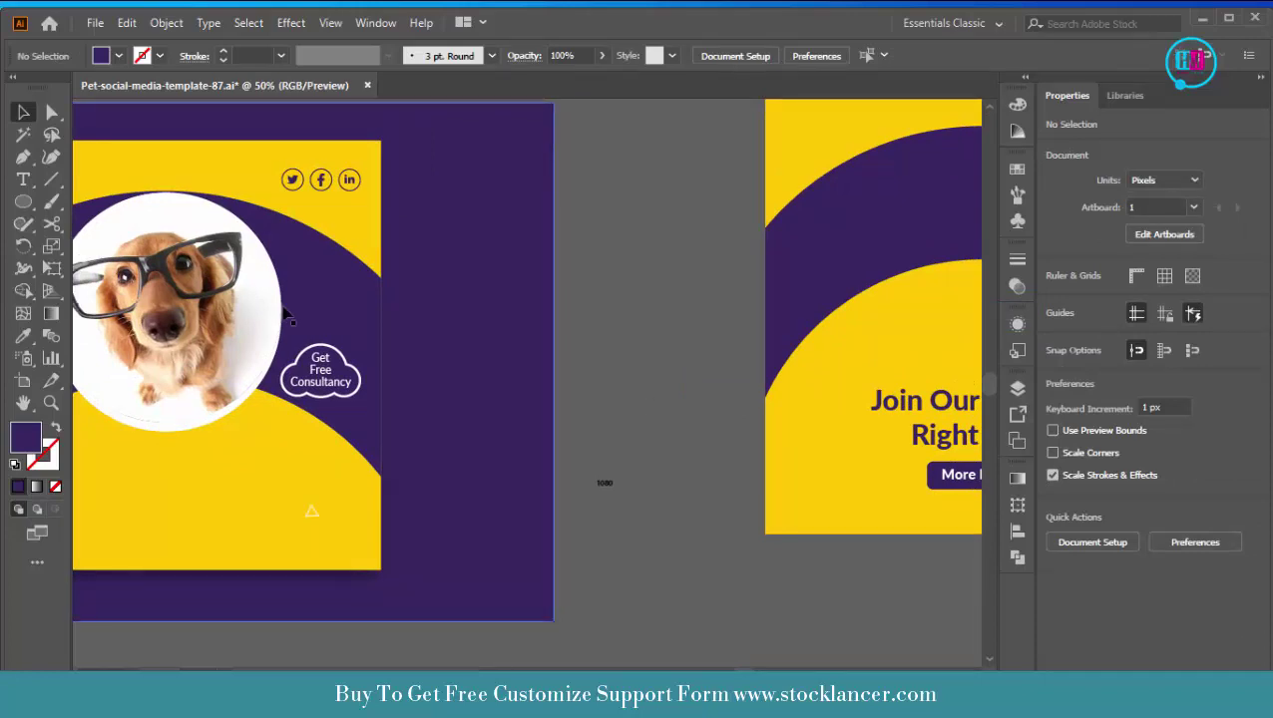
click(321, 375)
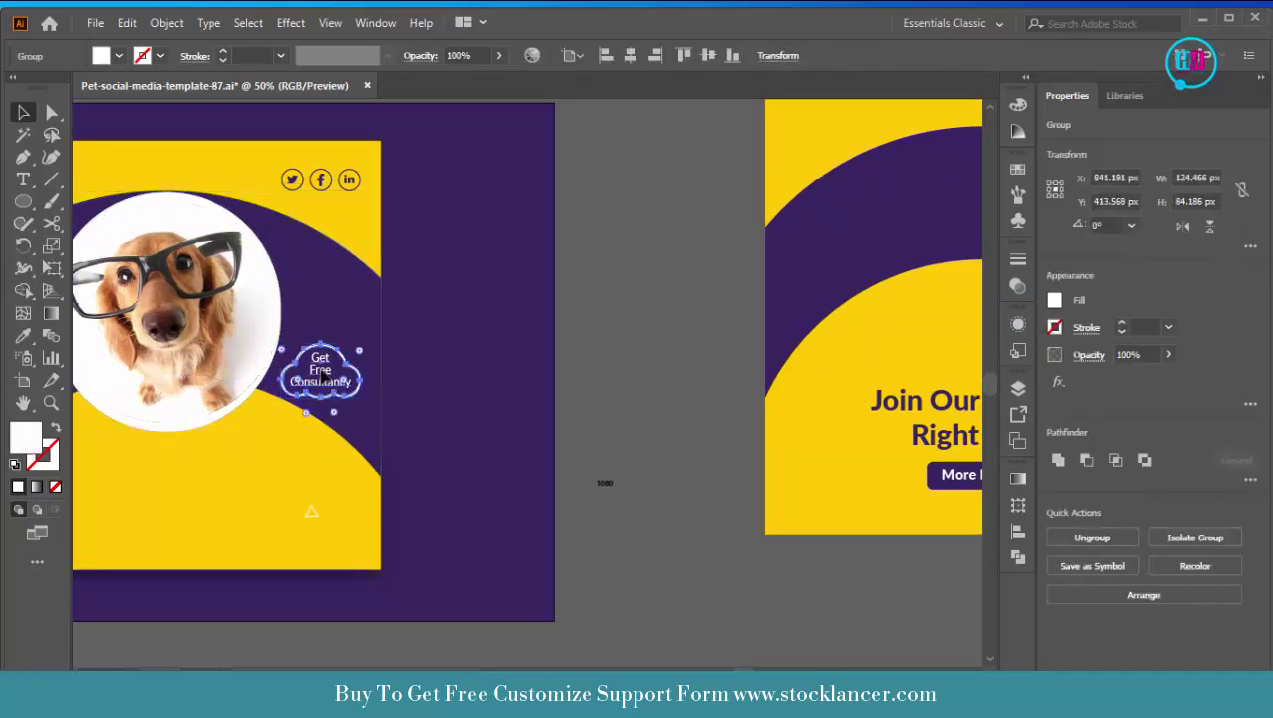
scroll(321, 375, down, 2)
drag(270, 409, 676, 360)
drag(730, 465, 738, 464)
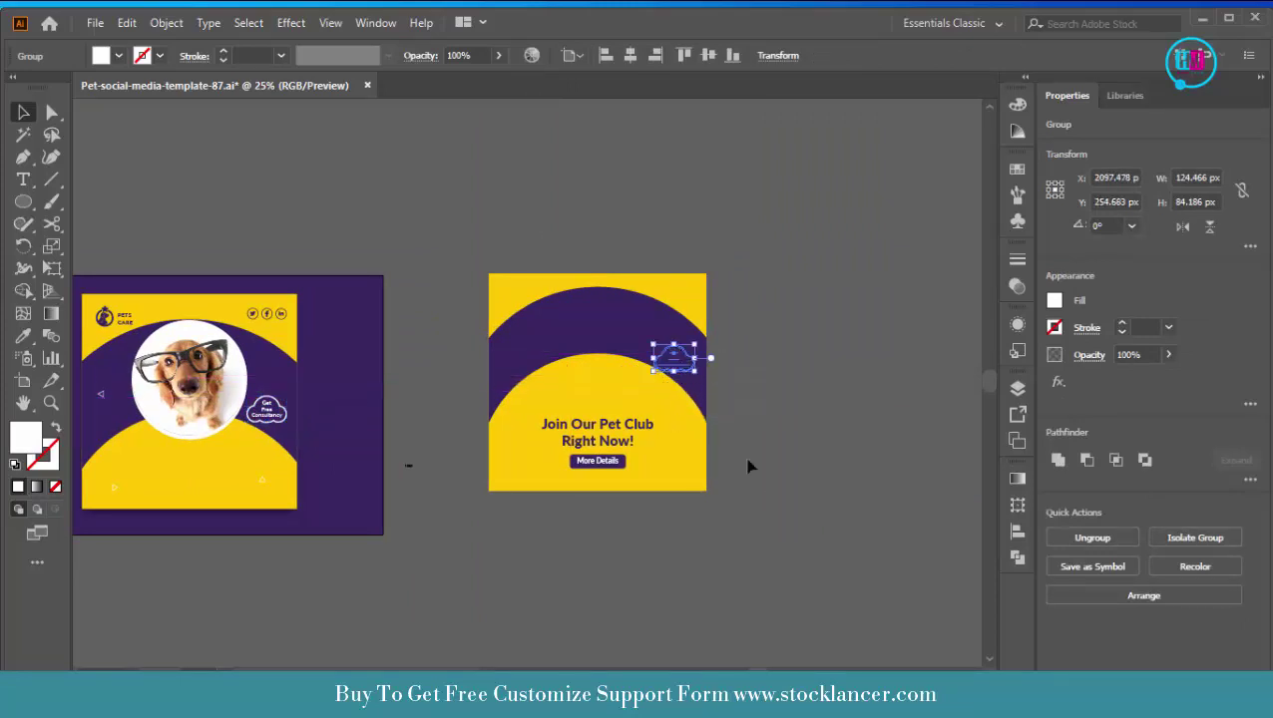
Step: Bring the copied cloud badge to the front
right_click(669, 359)
mouse_move(756, 267)
click(915, 265)
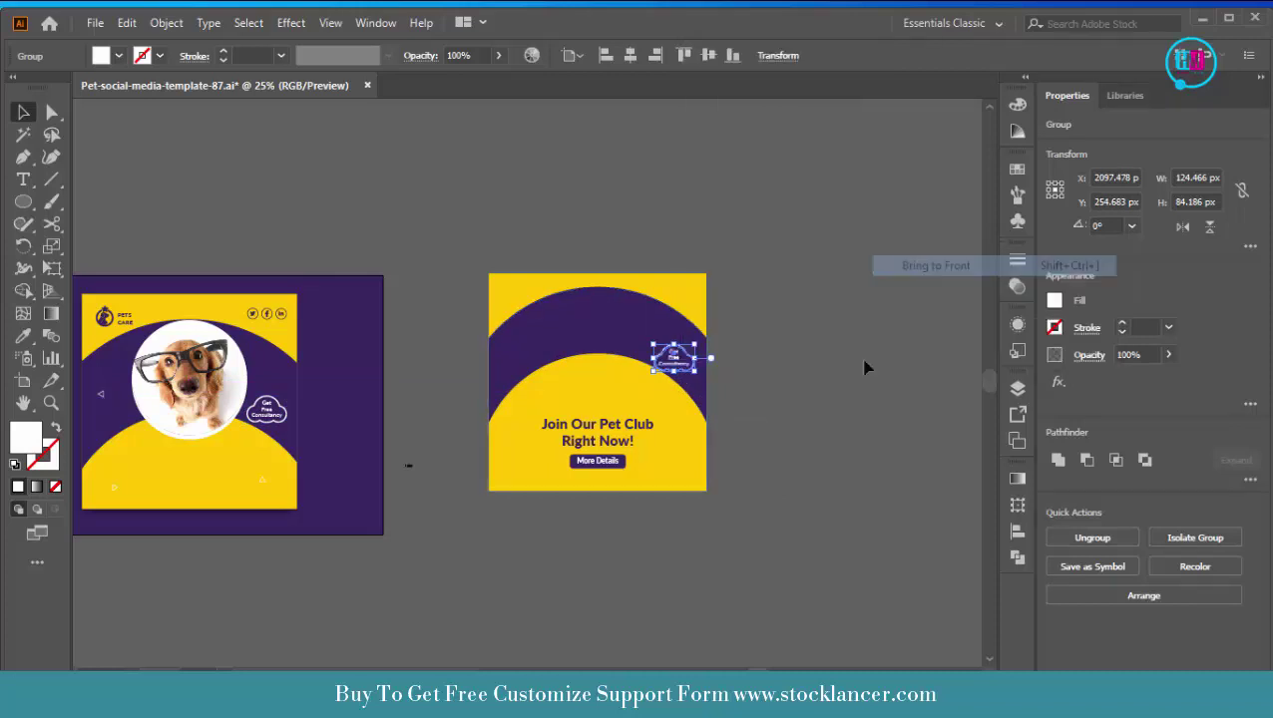
click(854, 399)
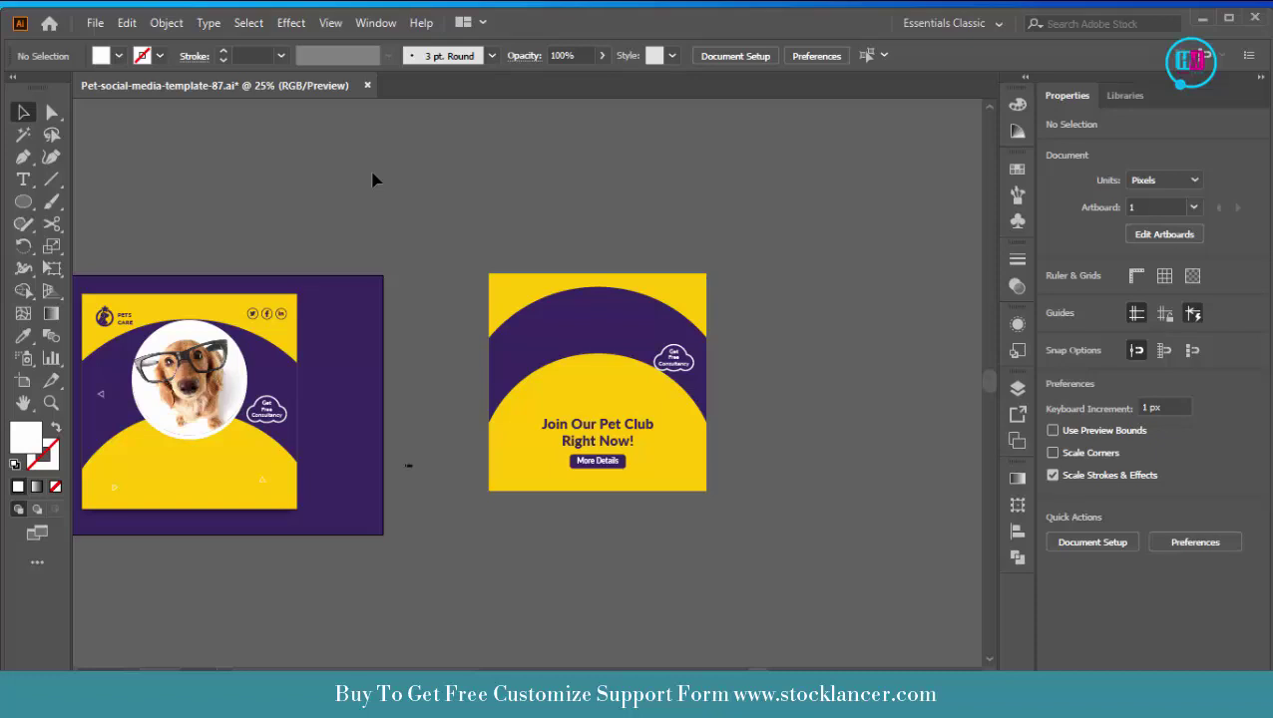
Step: Draw a white circle about 323 px wide, centered above the headline in the new design
click(23, 202)
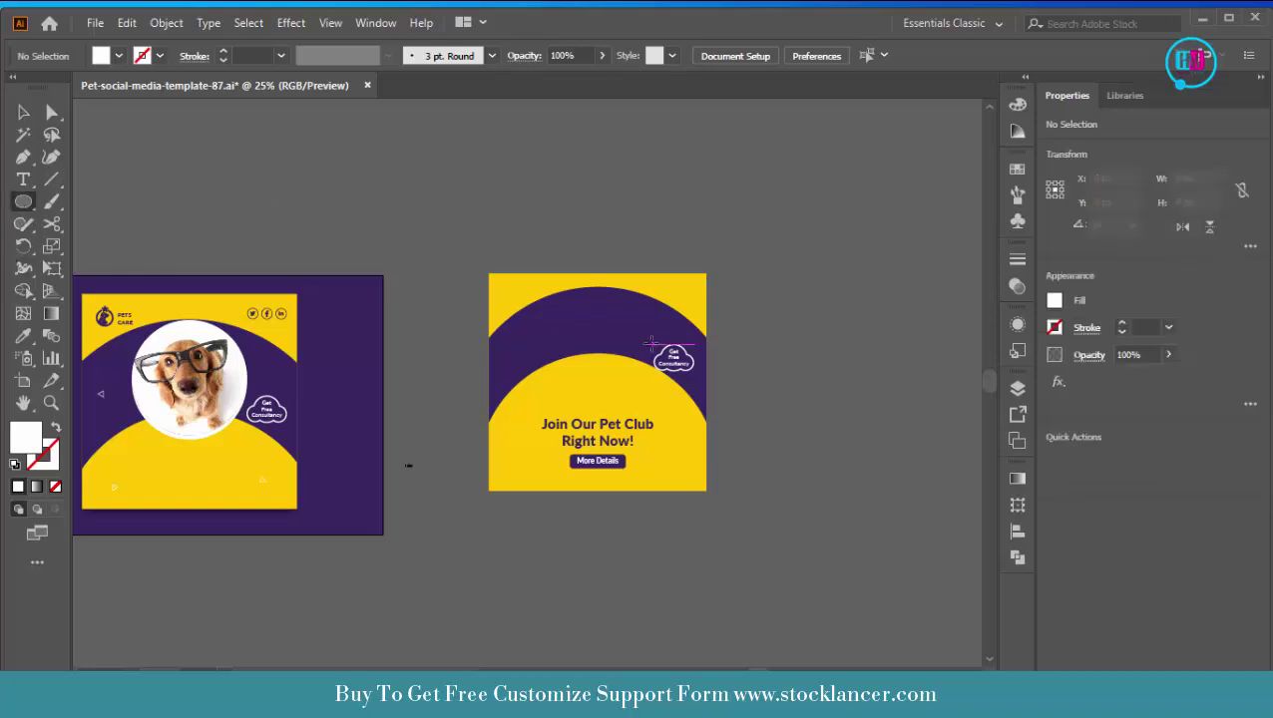
drag(597, 354, 618, 404)
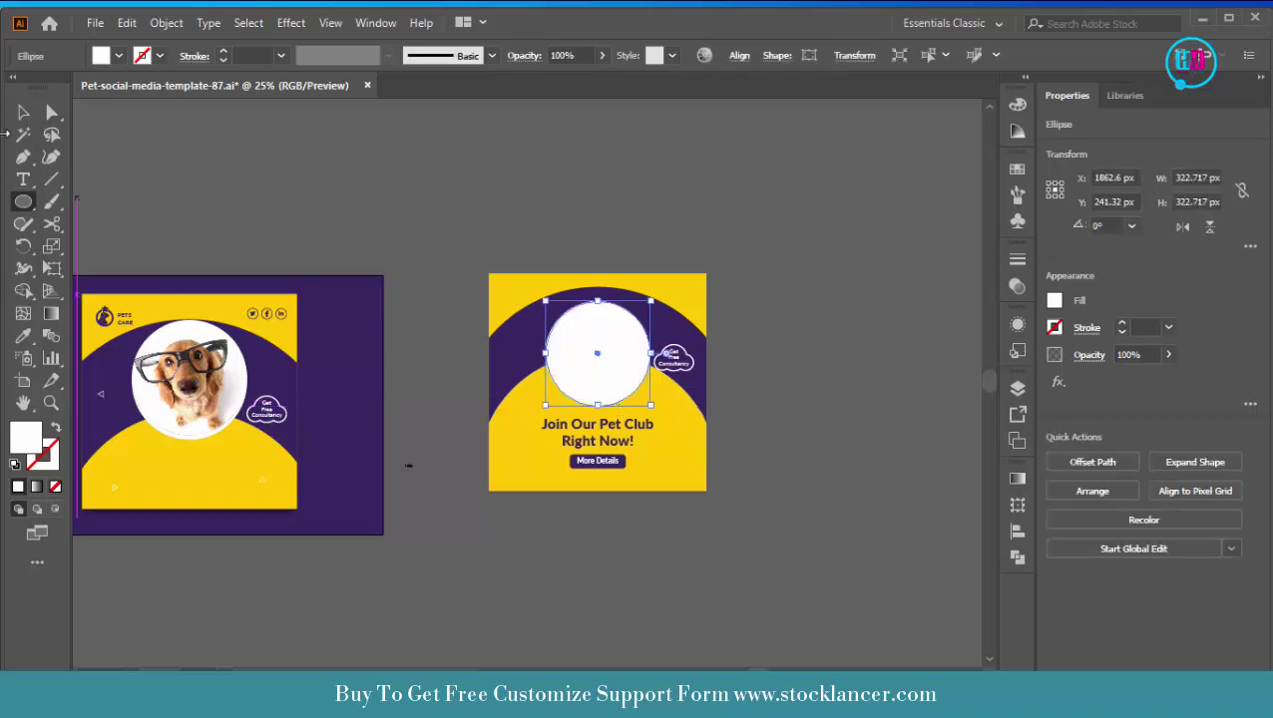
Step: Move the Twitter, Facebook and LinkedIn icon group from the reference to the upper-right corner of the new design
click(23, 111)
click(412, 245)
scroll(400, 269, up, 1)
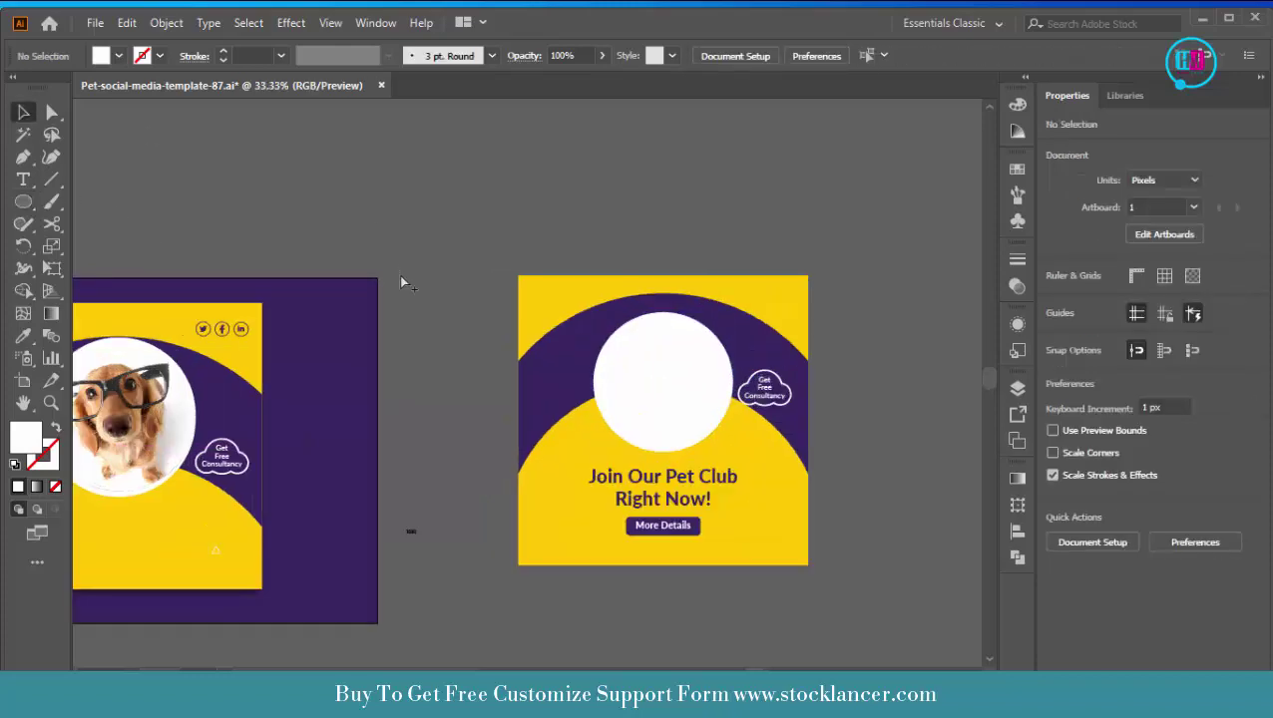
scroll(401, 284, up, 1)
scroll(278, 372, left, 3)
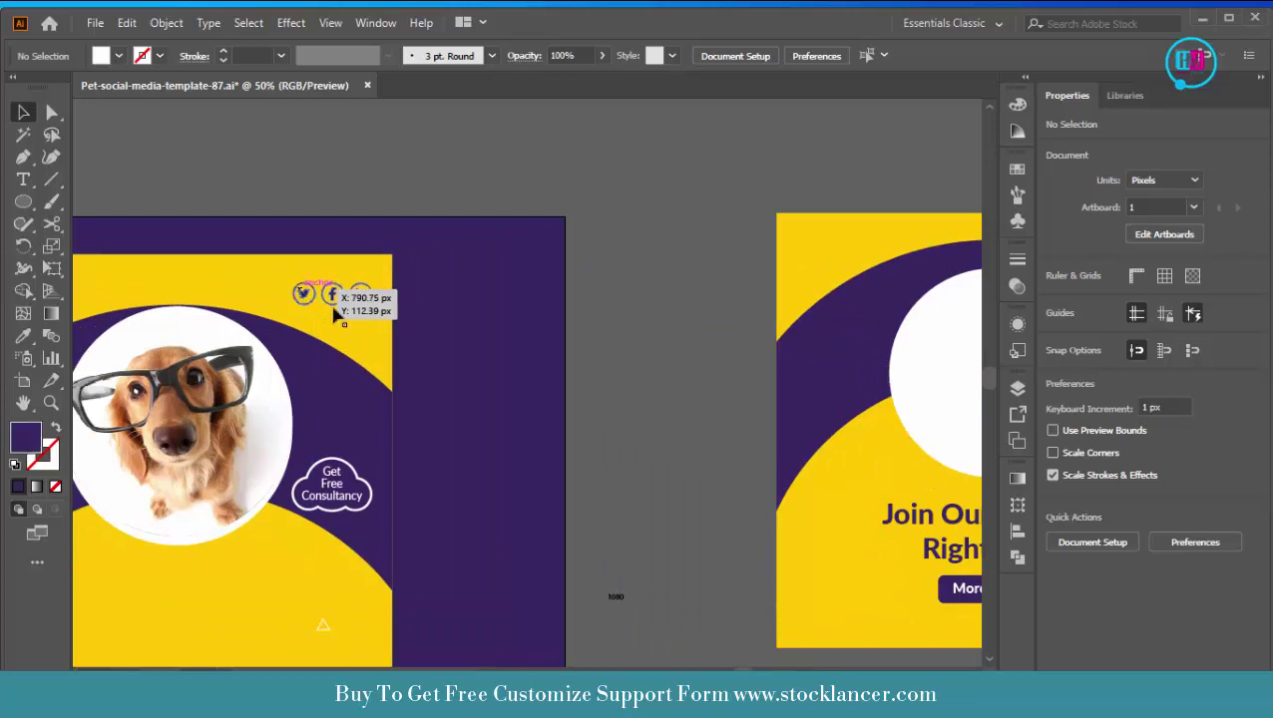
click(334, 297)
scroll(436, 300, down, 1)
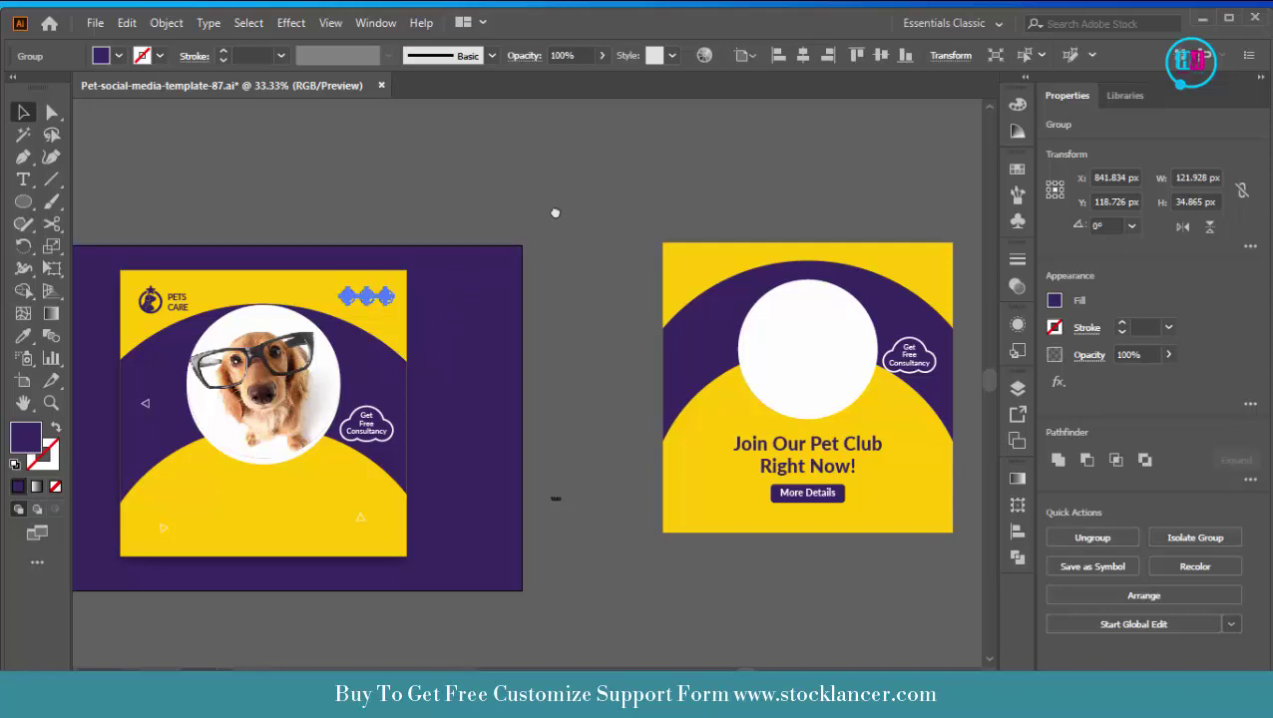
scroll(467, 302, right, 2)
drag(321, 315, 870, 277)
Step: Bring the moved social media icons to the front
right_click(870, 276)
mouse_move(921, 506)
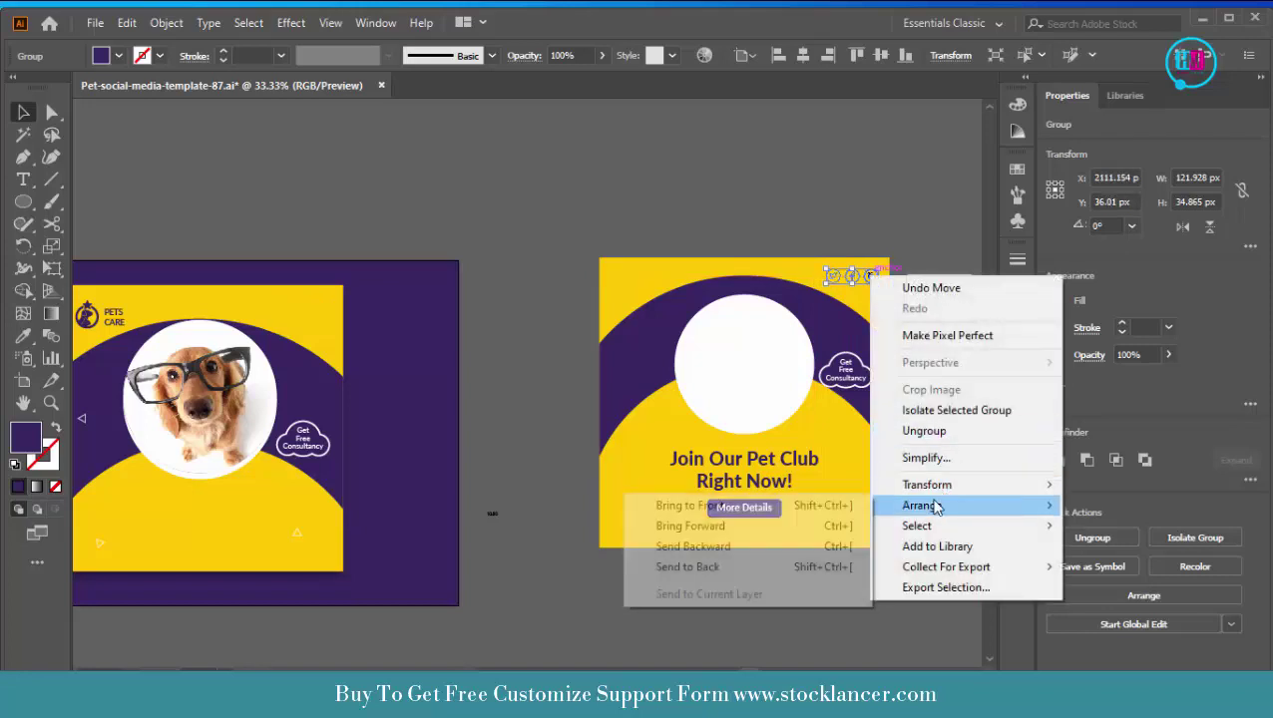
click(824, 511)
click(836, 219)
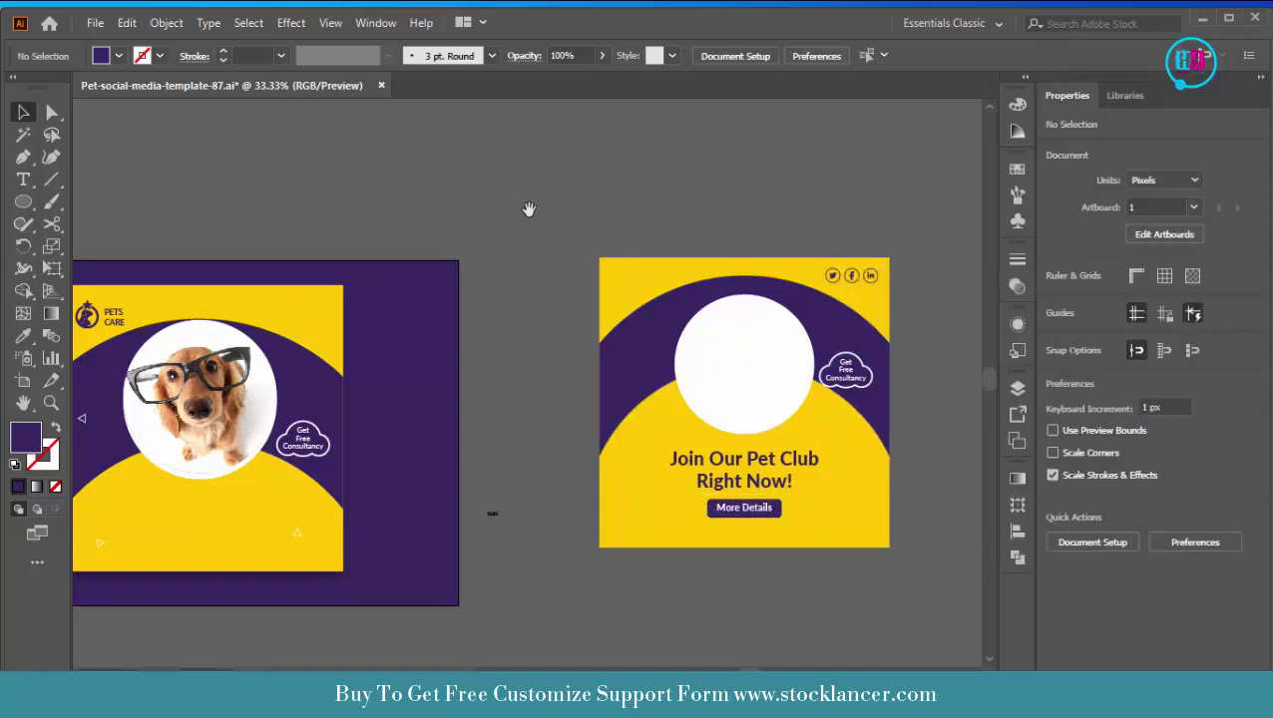
Step: Move the Pets Care logo from the reference to the new design's upper-left corner and bring it to the front
drag(529, 207, 581, 203)
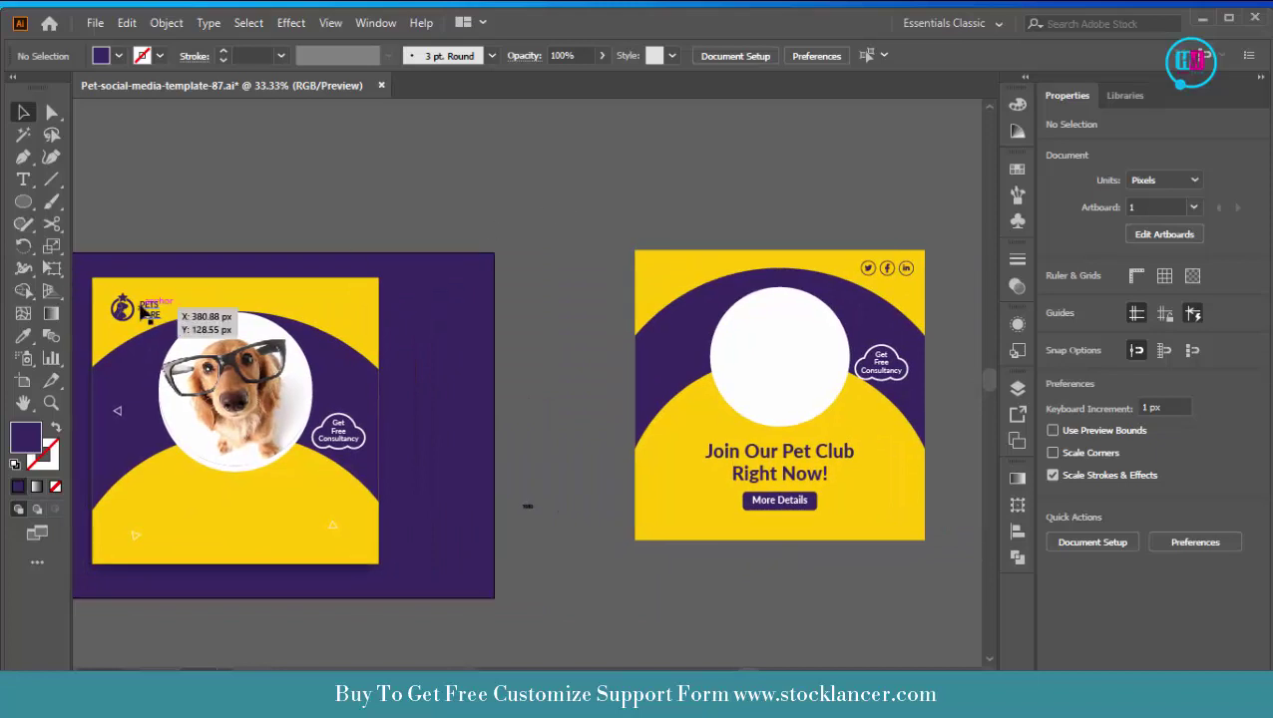
drag(122, 308, 659, 275)
right_click(659, 280)
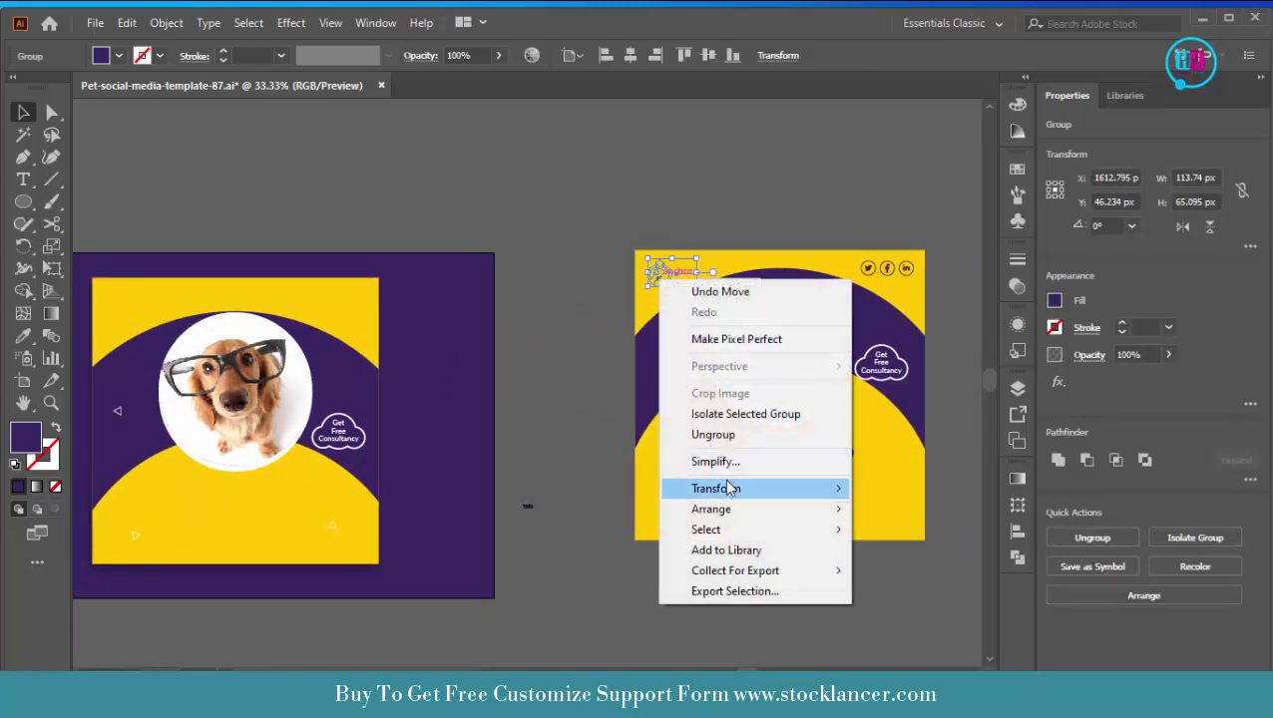
mouse_move(738, 509)
click(888, 511)
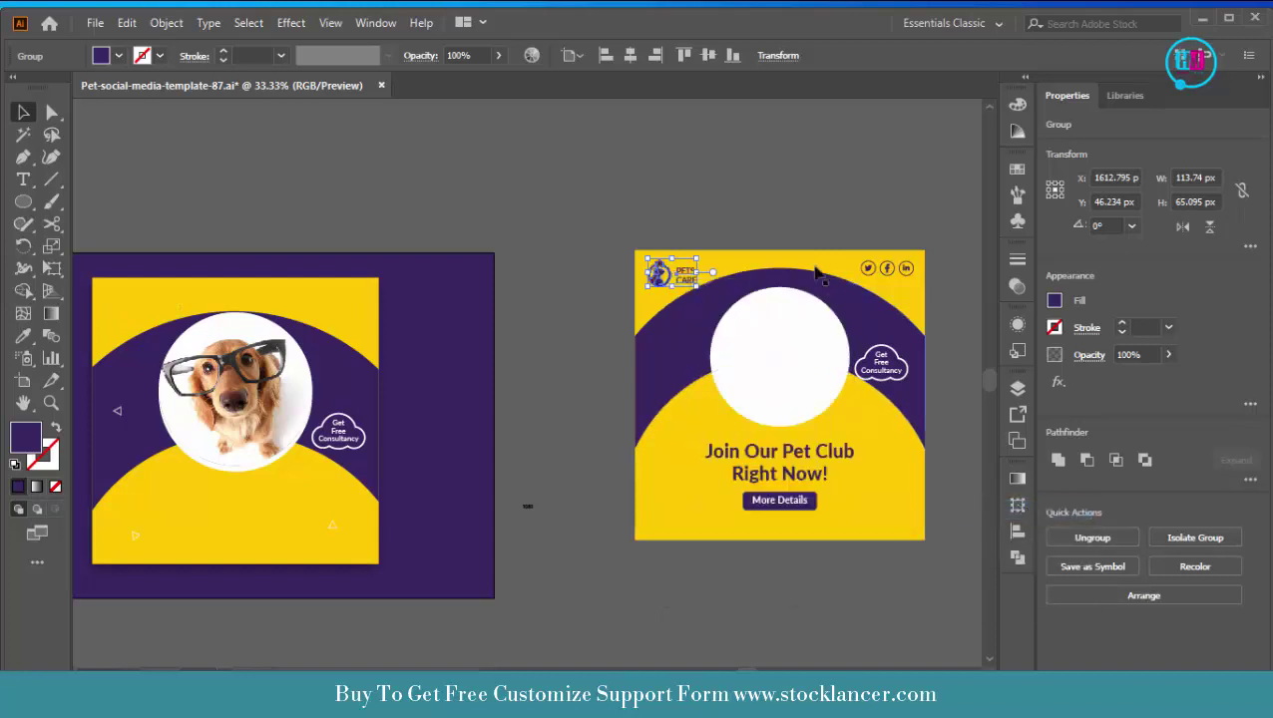
click(789, 183)
Step: Switch to the browser and copy the enlarged picture of the brown dog with black glasses from the image search
click(781, 360)
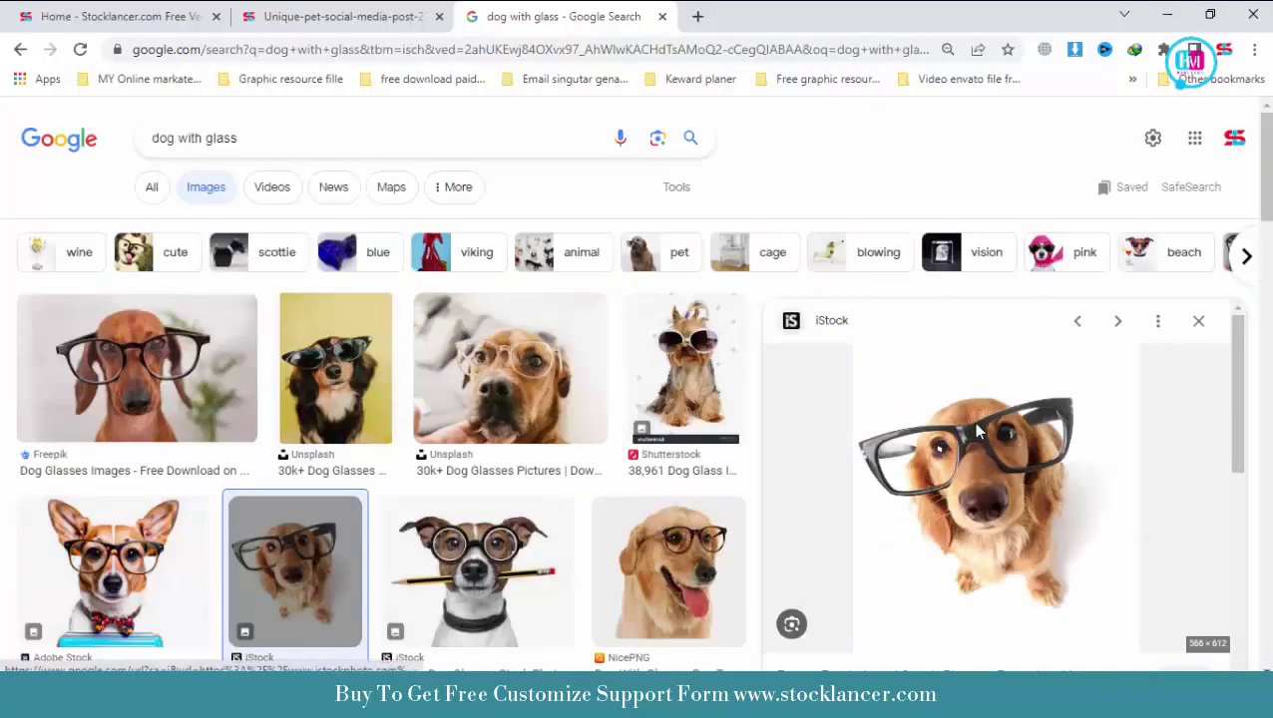
right_click(878, 317)
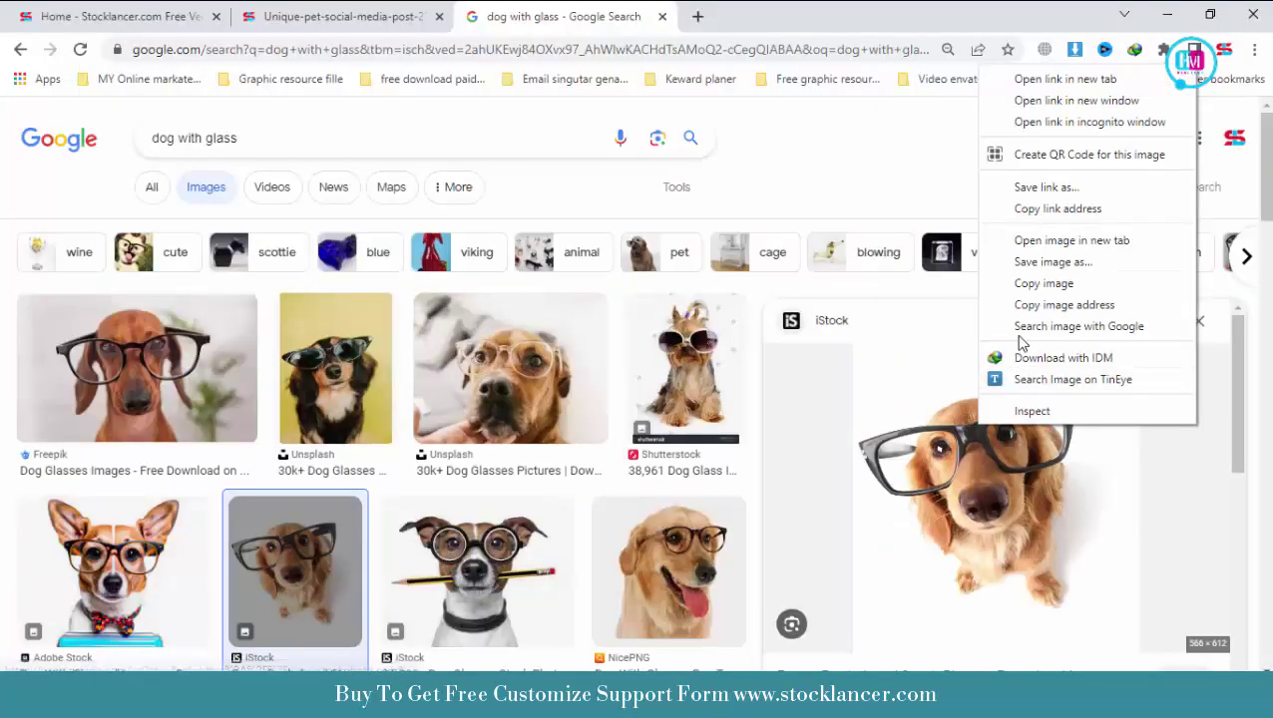
click(1040, 284)
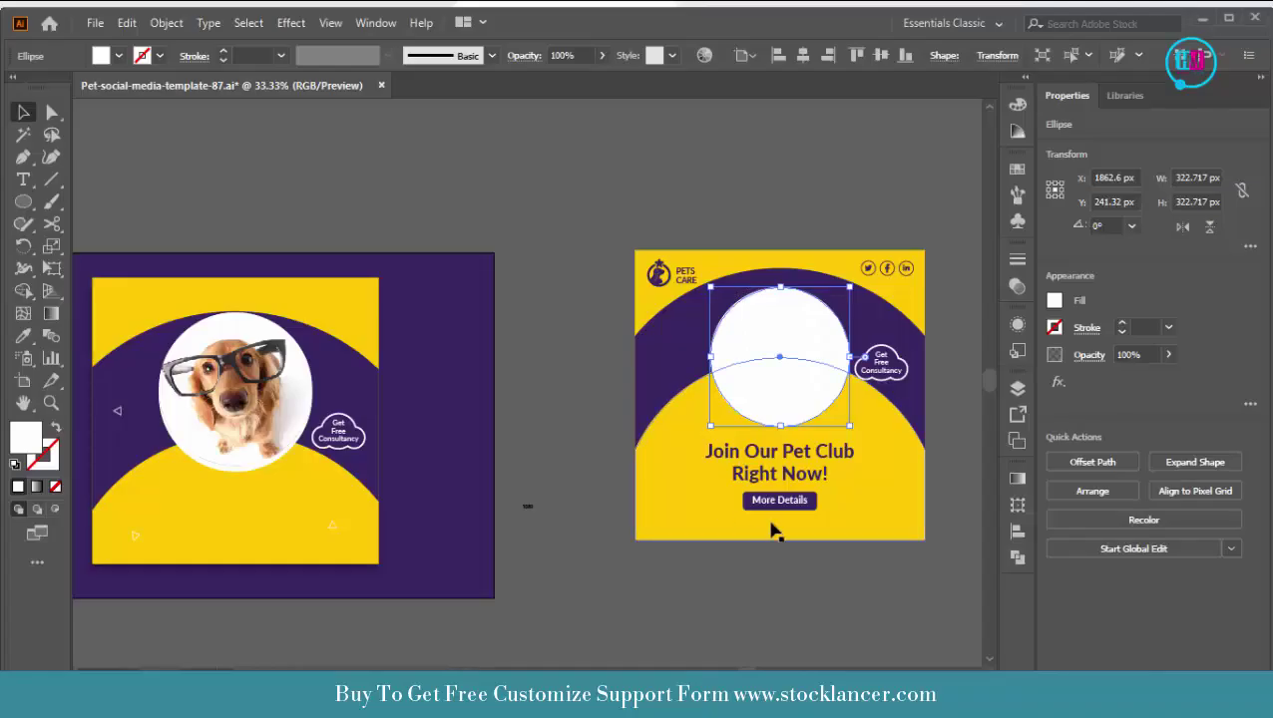
Step: Isolate the white circle in Illustrator, paste the dog picture over it and send the picture behind the circle
key(ctrl+v)
double_click(804, 351)
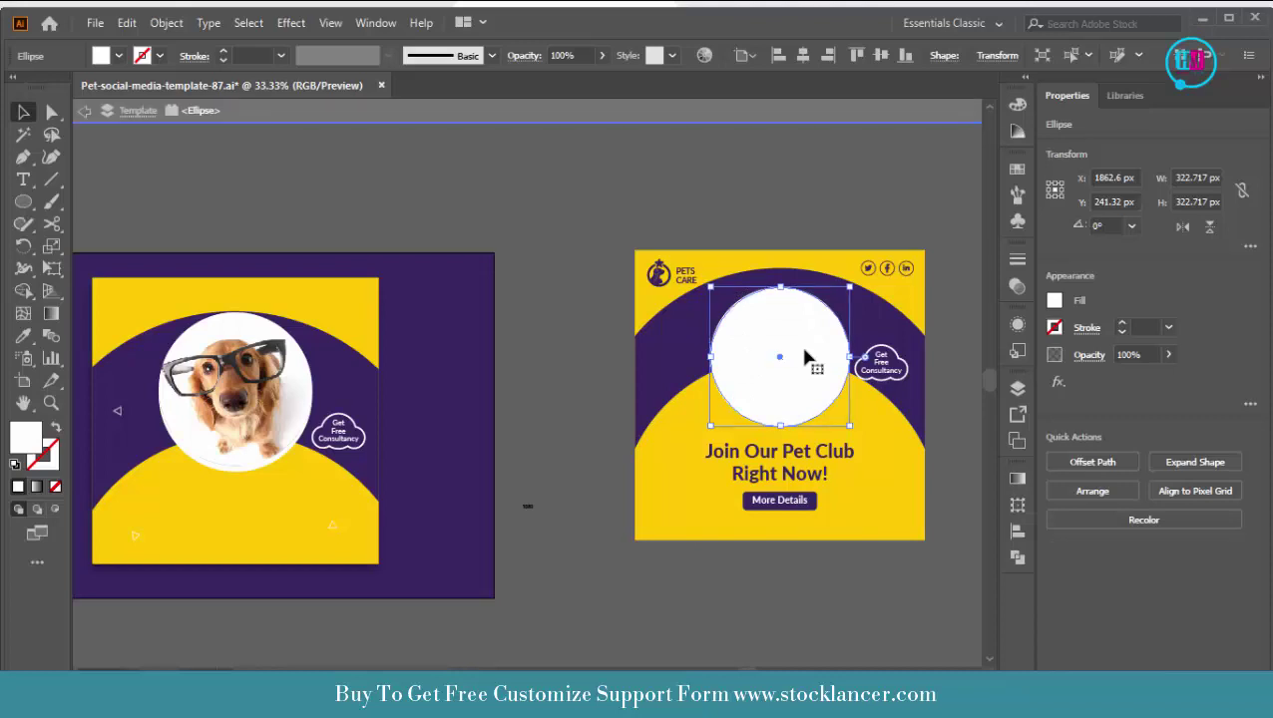
key(ctrl+v)
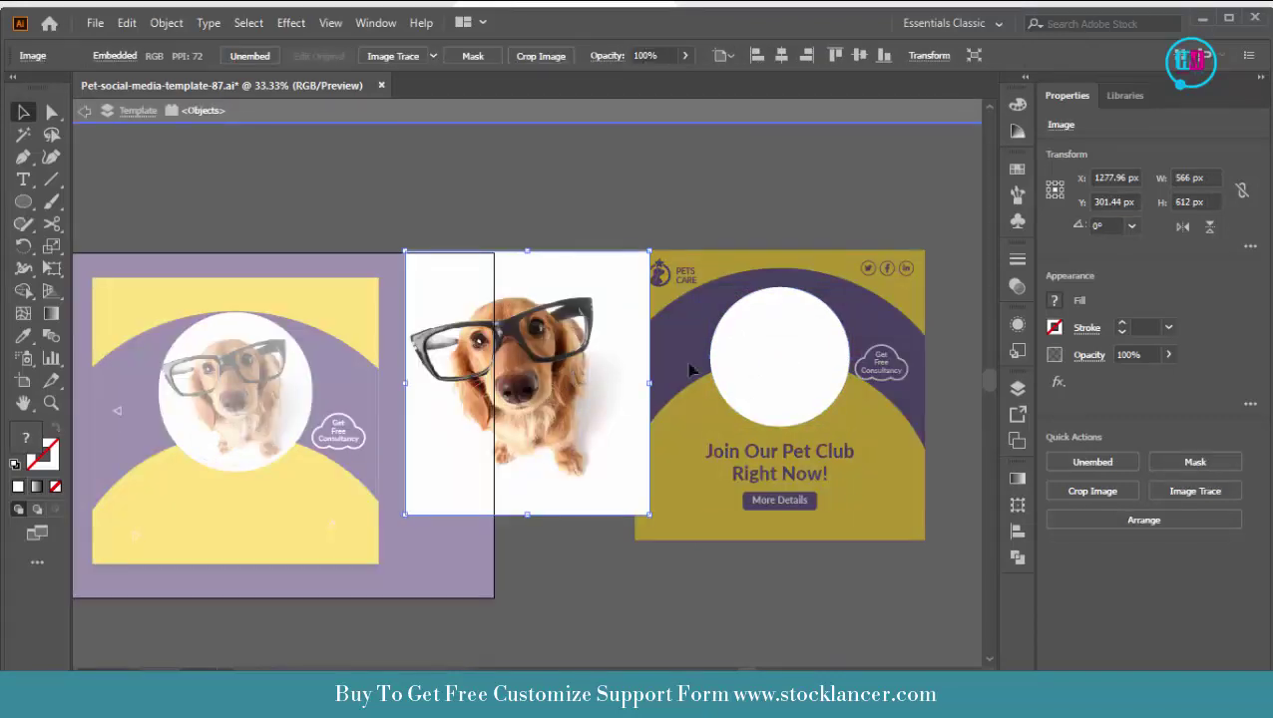
drag(804, 351, 829, 372)
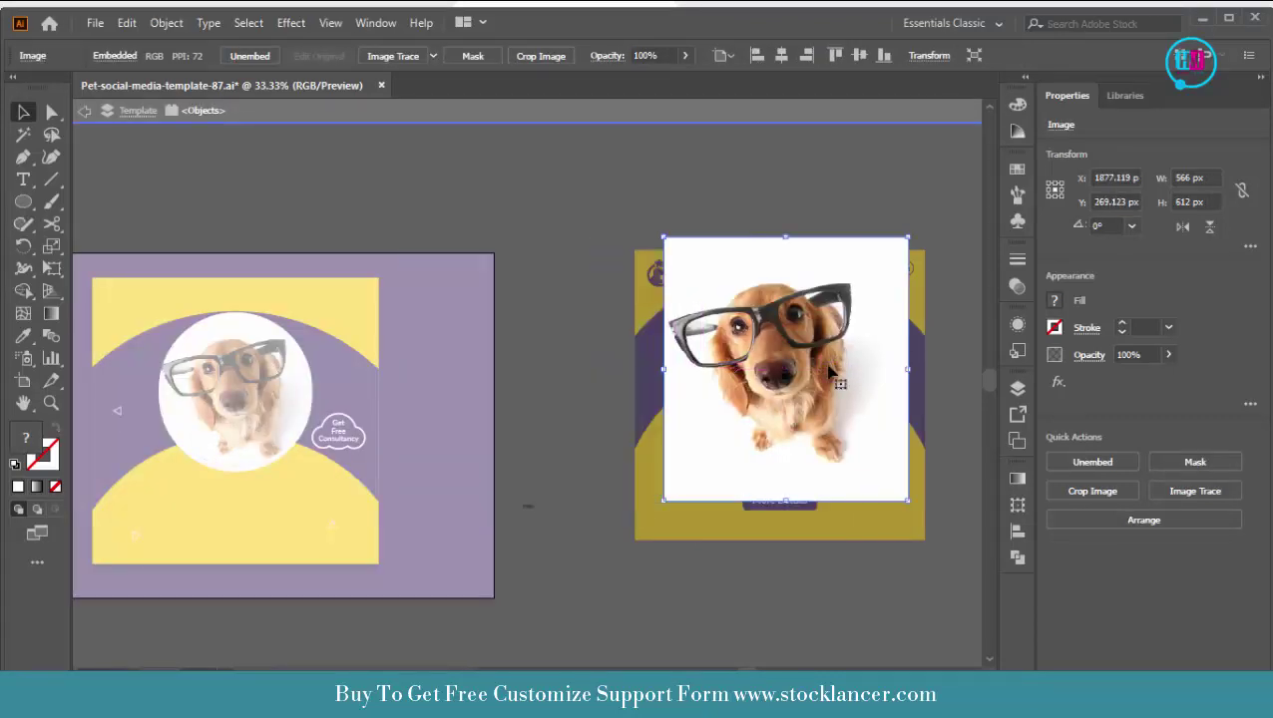
key(ctrl+shift+bracketleft)
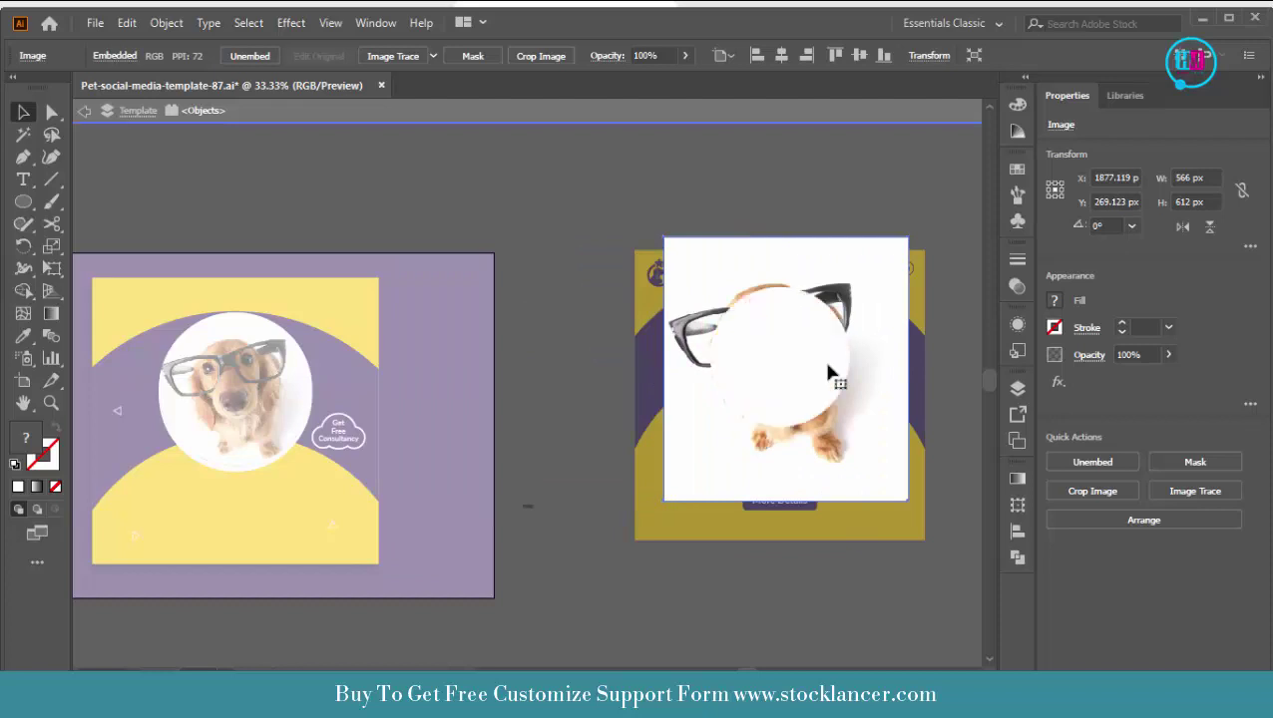
Step: Scale the dog picture down to about 345 px wide and reposition the circle within the picture's area
drag(907, 504, 810, 407)
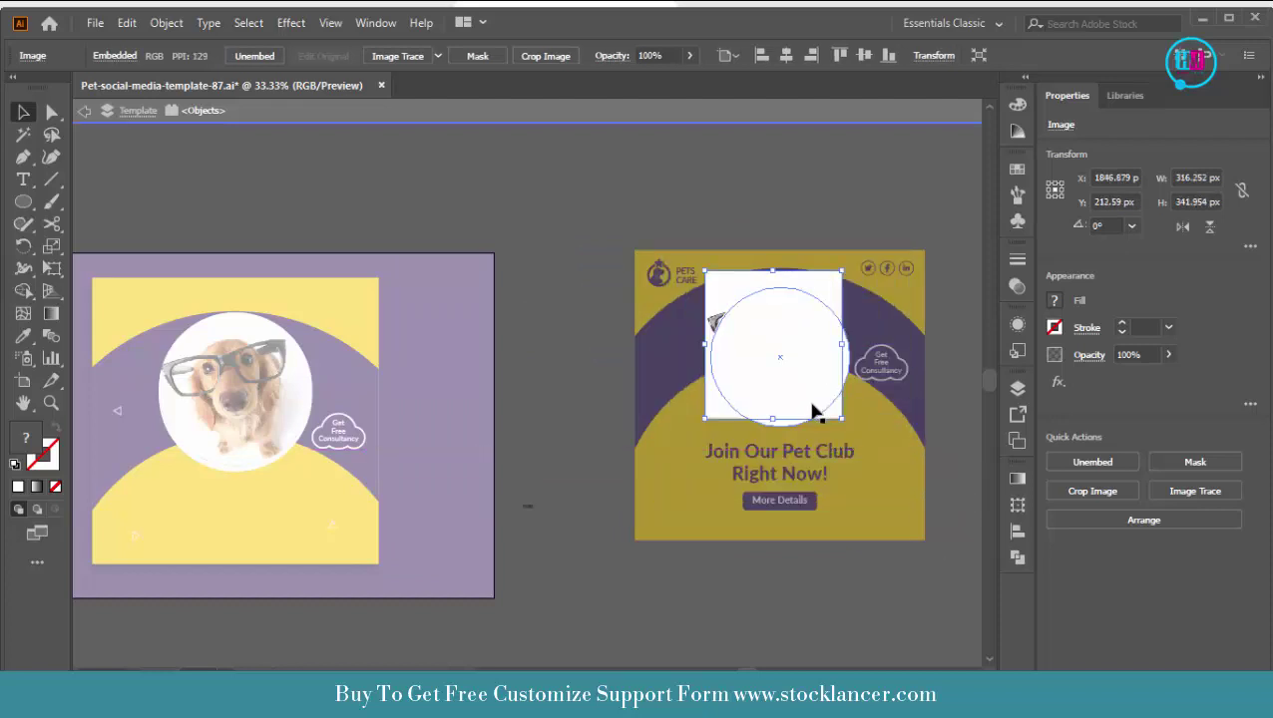
mouse_move(751, 319)
mouse_down()
mouse_move(734, 292)
mouse_move(755, 320)
mouse_up()
drag(847, 420, 855, 431)
key(l)
drag(710, 268, 821, 412)
drag(804, 392, 799, 373)
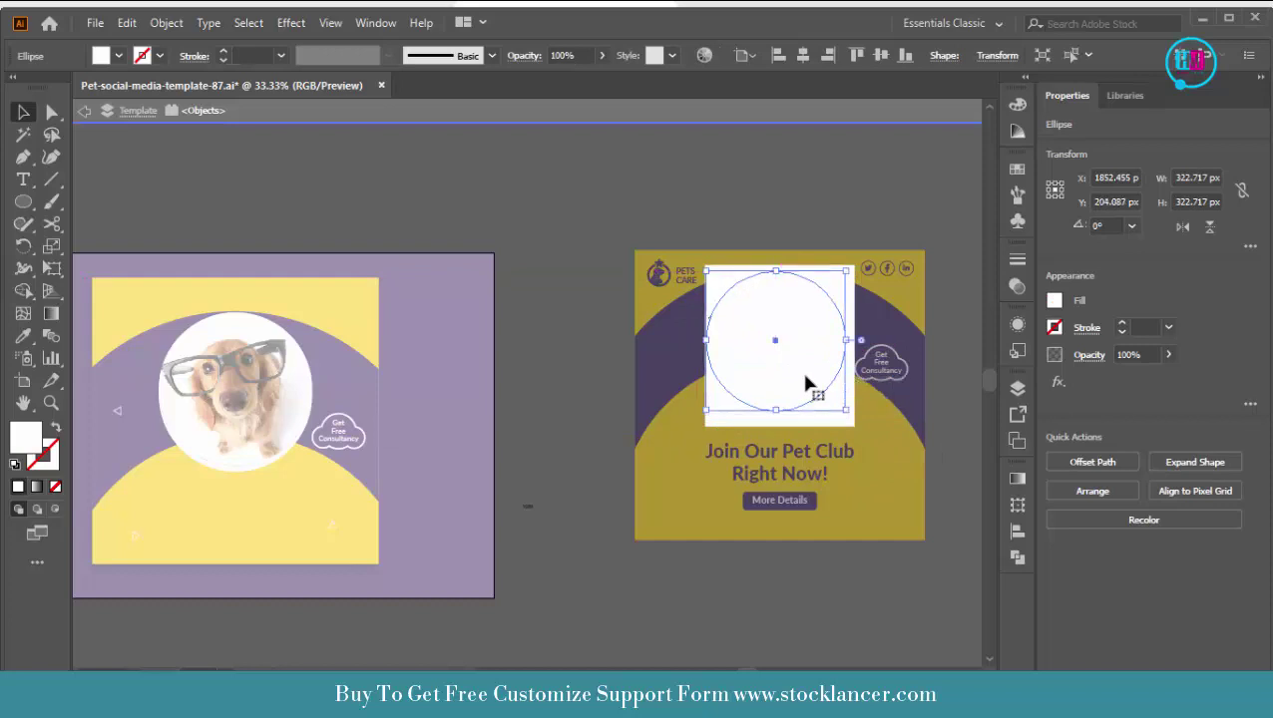
Step: Clip the dog picture to the circle with a clipping mask and leave isolation mode
shift+click(716, 296)
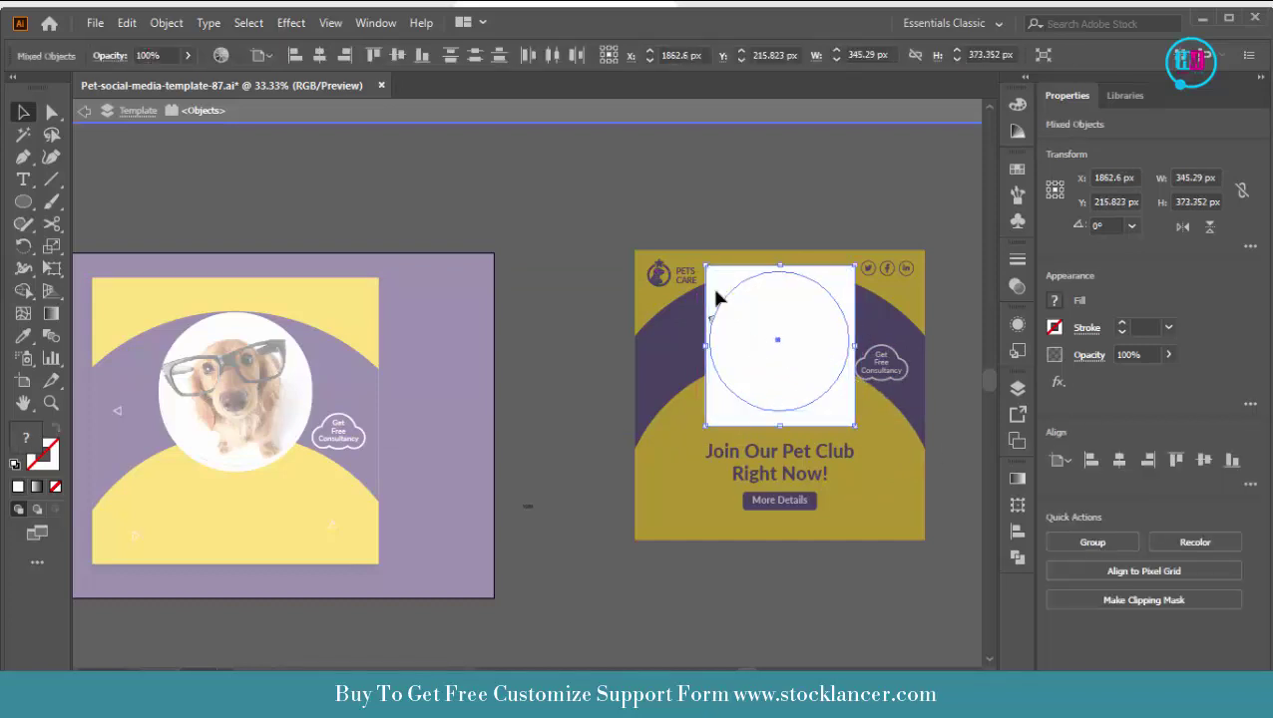
right_click(726, 283)
click(789, 472)
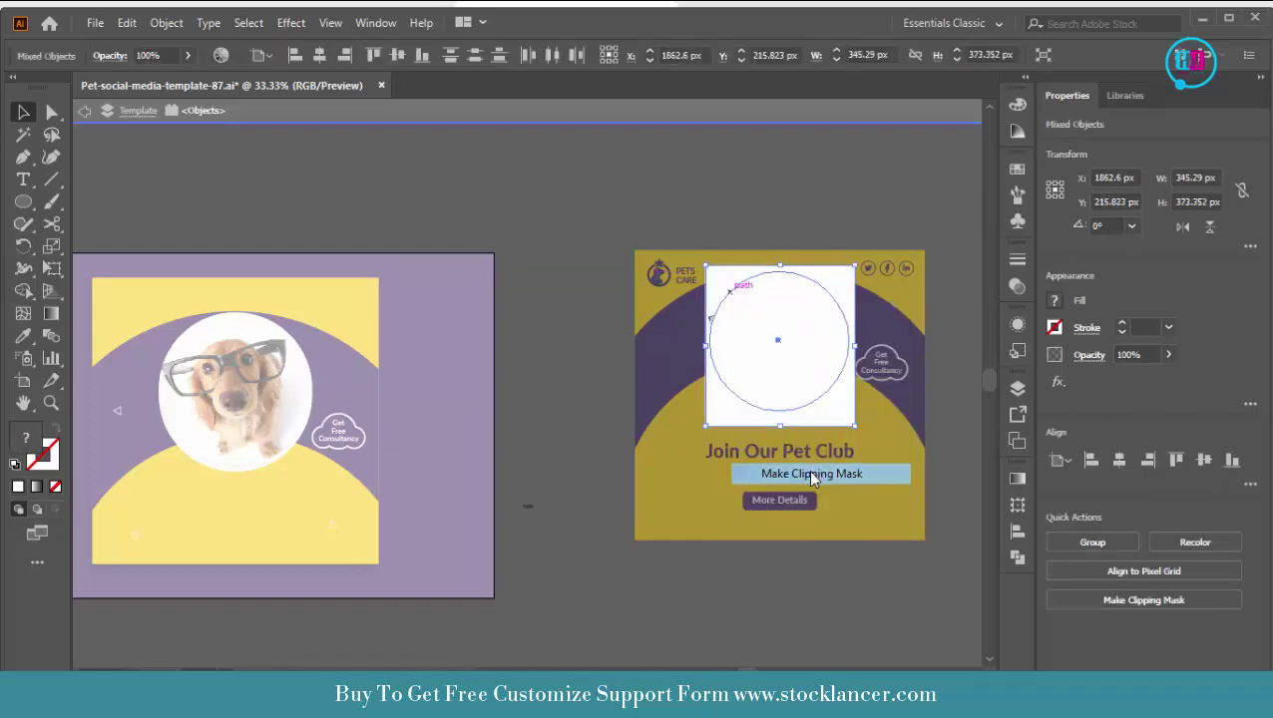
double_click(793, 222)
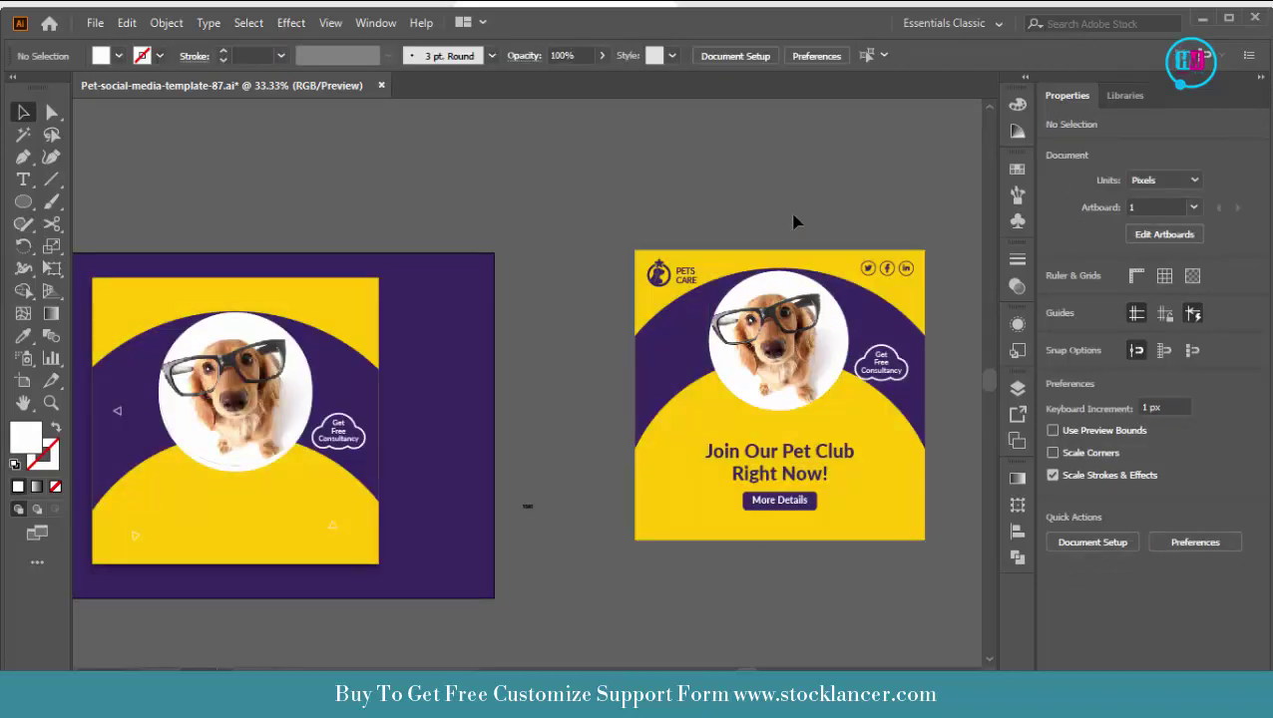
Step: Draw a left-pointing triangle about 104 px wide in the empty space between the reference and the new design
scroll(794, 221, down, 1)
scroll(793, 221, up, 1)
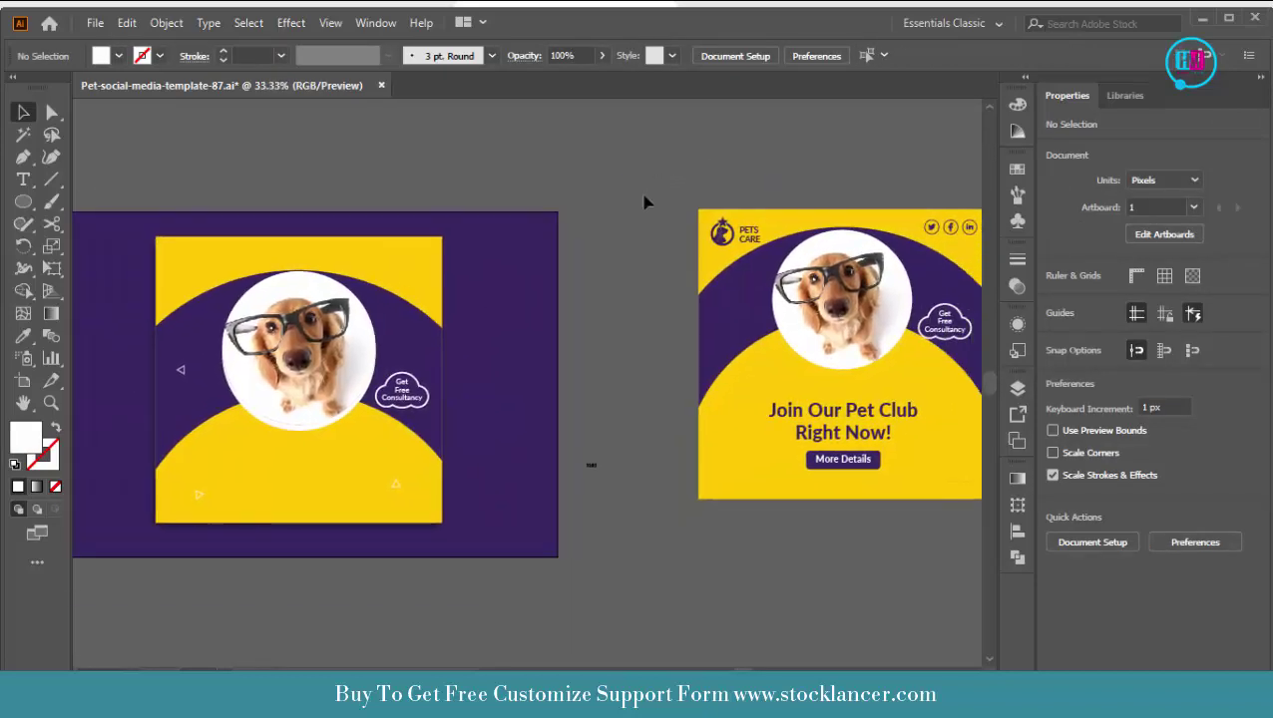
right_click(23, 200)
click(93, 271)
drag(611, 399, 583, 399)
key(Down)
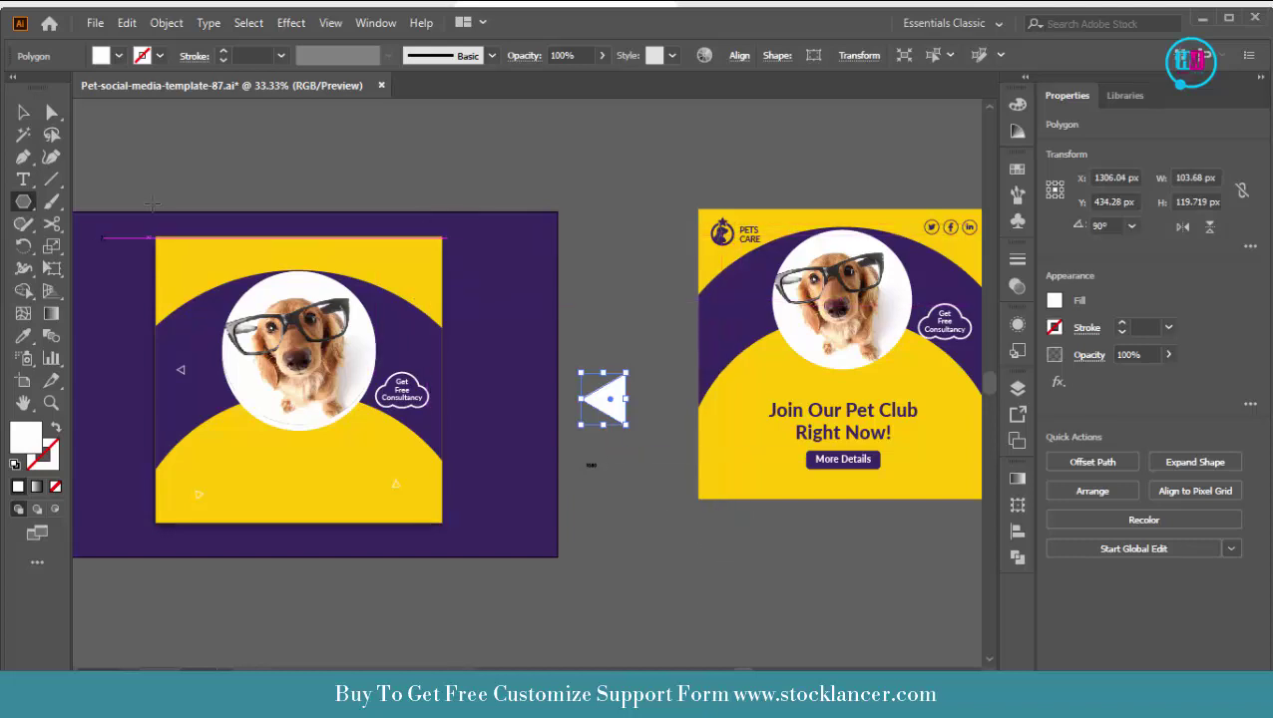
Step: Give the triangle a thicker white stroke without fill, and scale it down to about 37 px wide
click(247, 57)
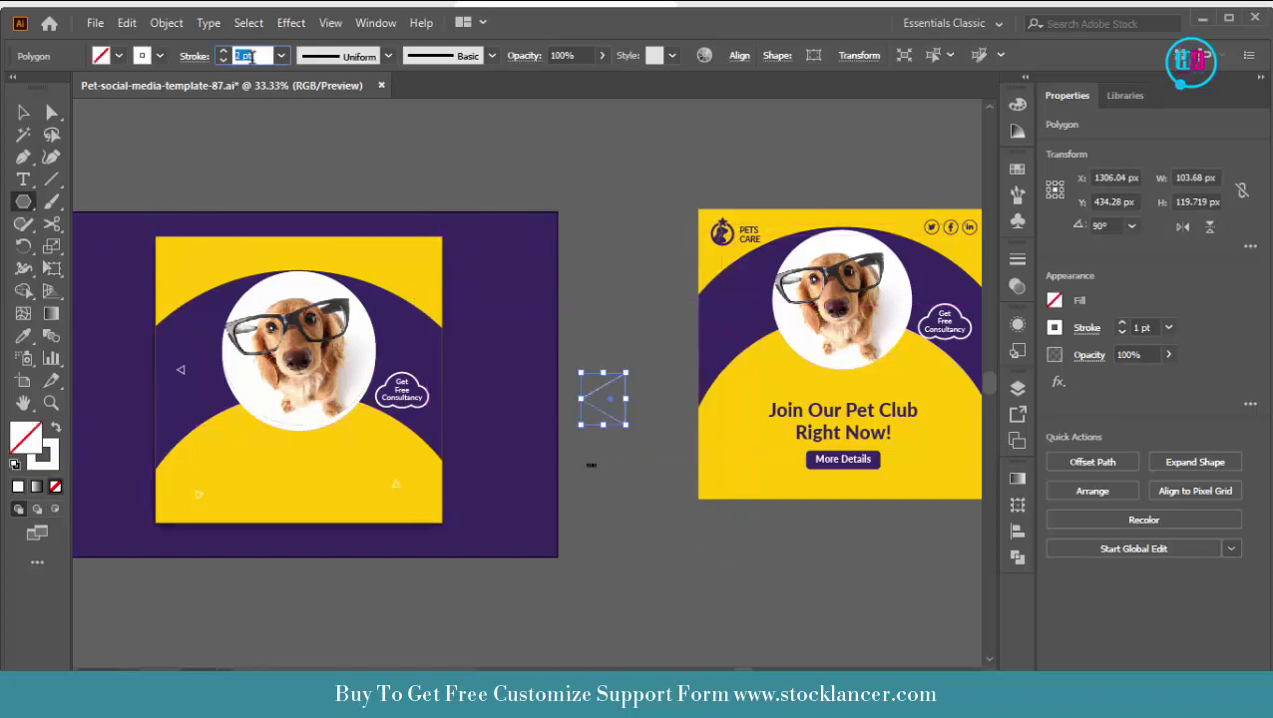
text(4)
key(Return)
drag(626, 424, 619, 409)
key(v)
click(632, 464)
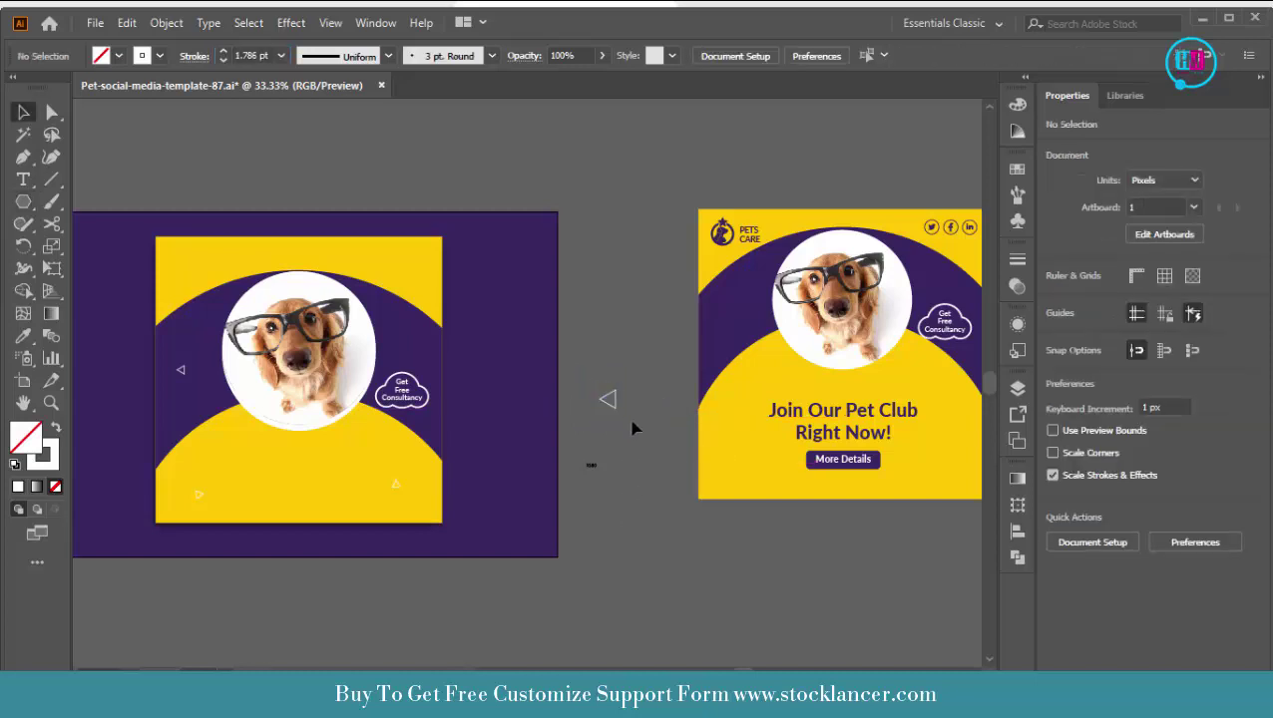
Step: Place triangle outlines on the new design's left purple band and in the lower-left and lower-right yellow areas
drag(610, 402, 747, 455)
scroll(758, 559, right, 2)
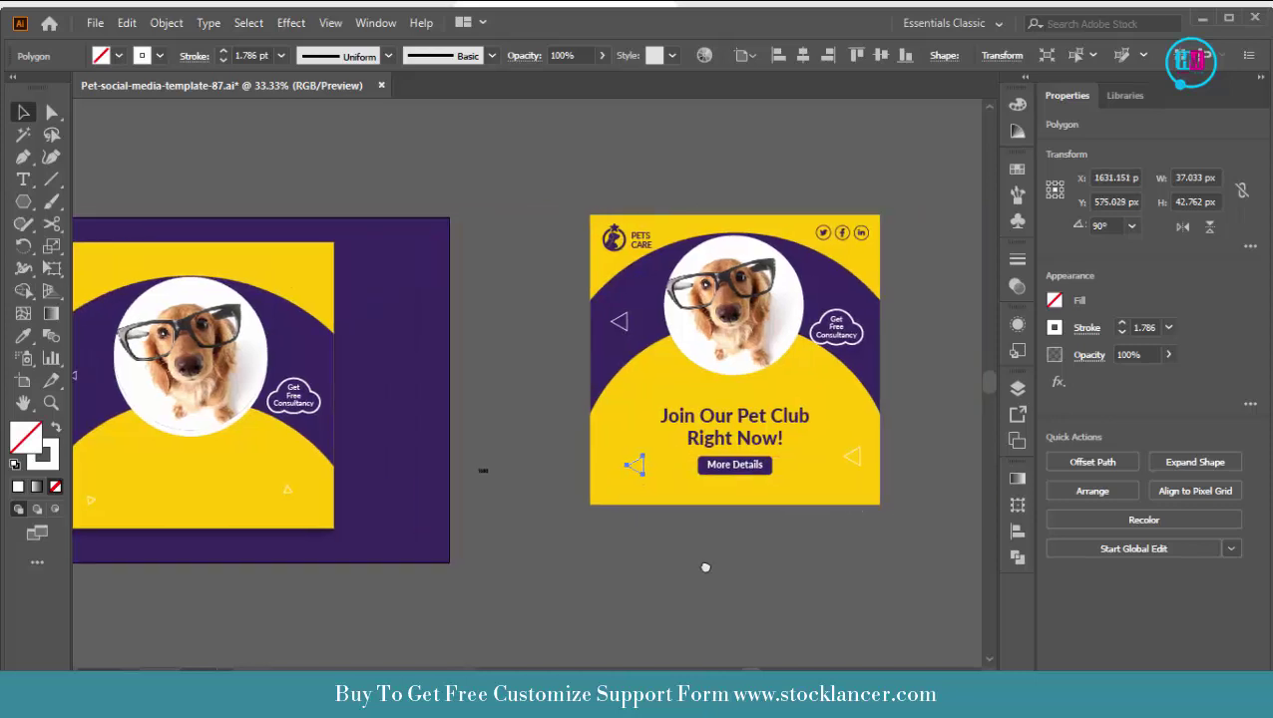
drag(852, 457, 858, 460)
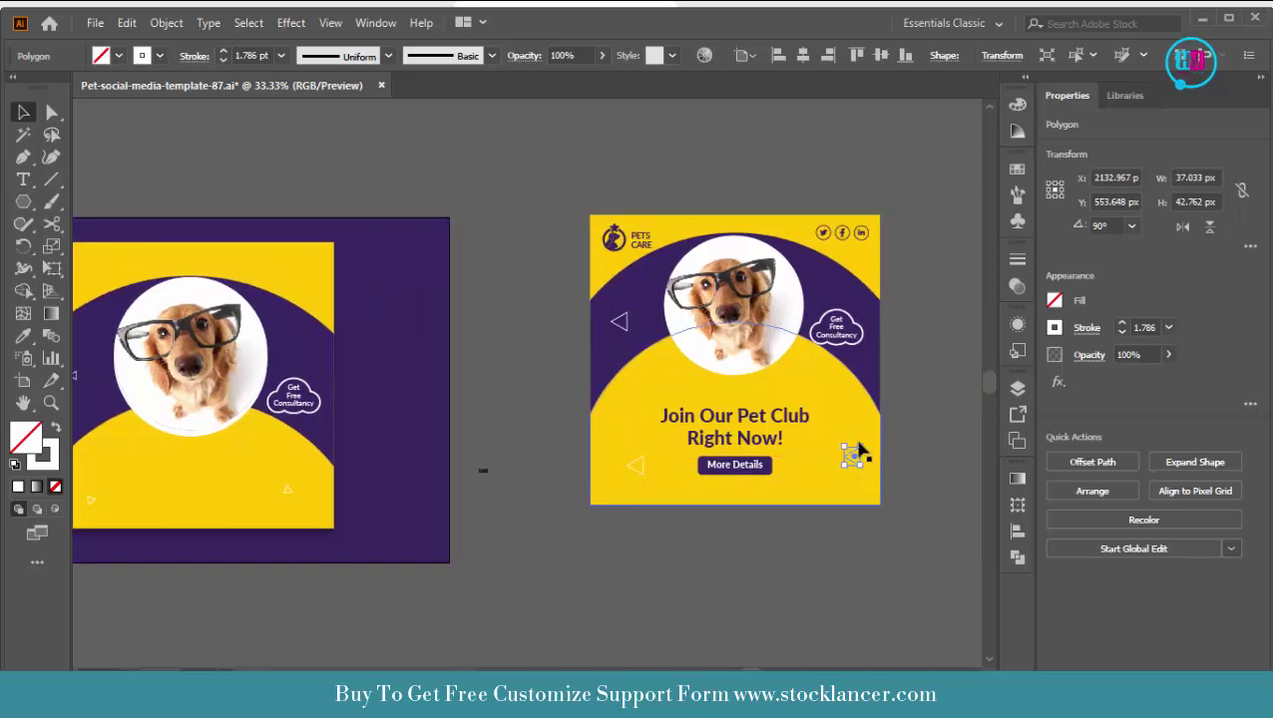
Step: Rotate the lower-right triangle to 0° so it points up
scroll(871, 465, up, 5)
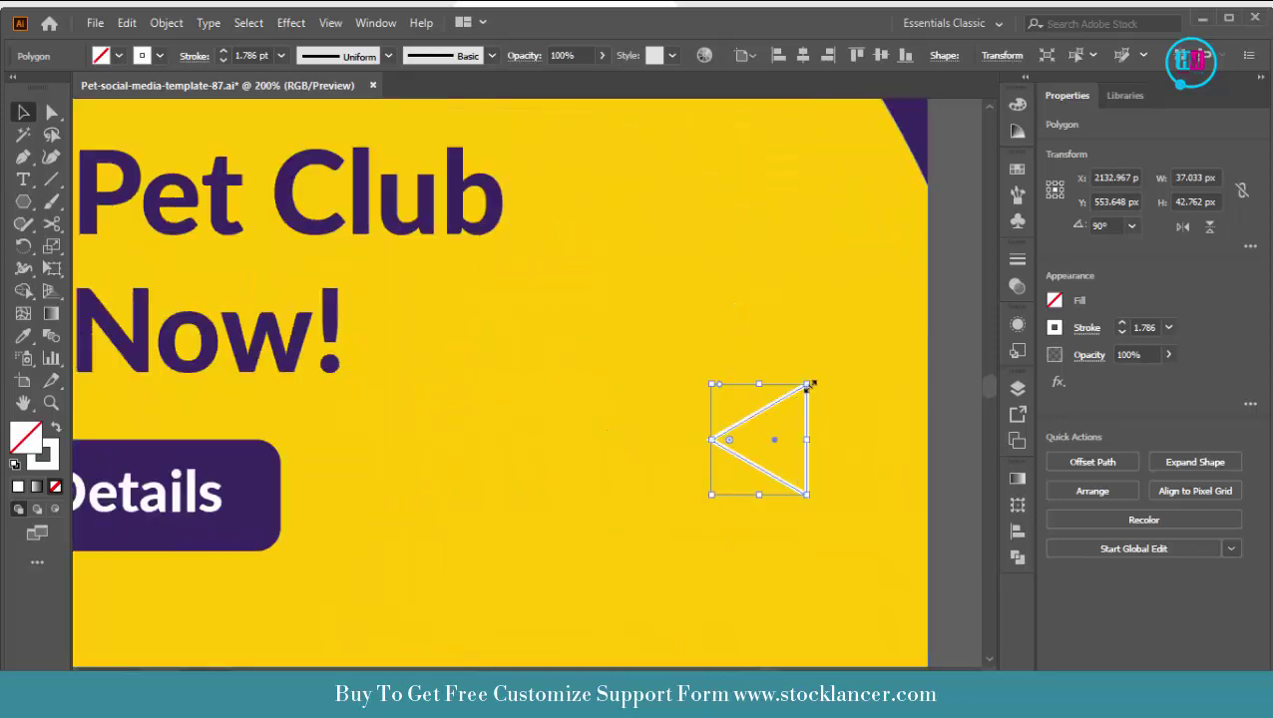
drag(814, 382, 827, 500)
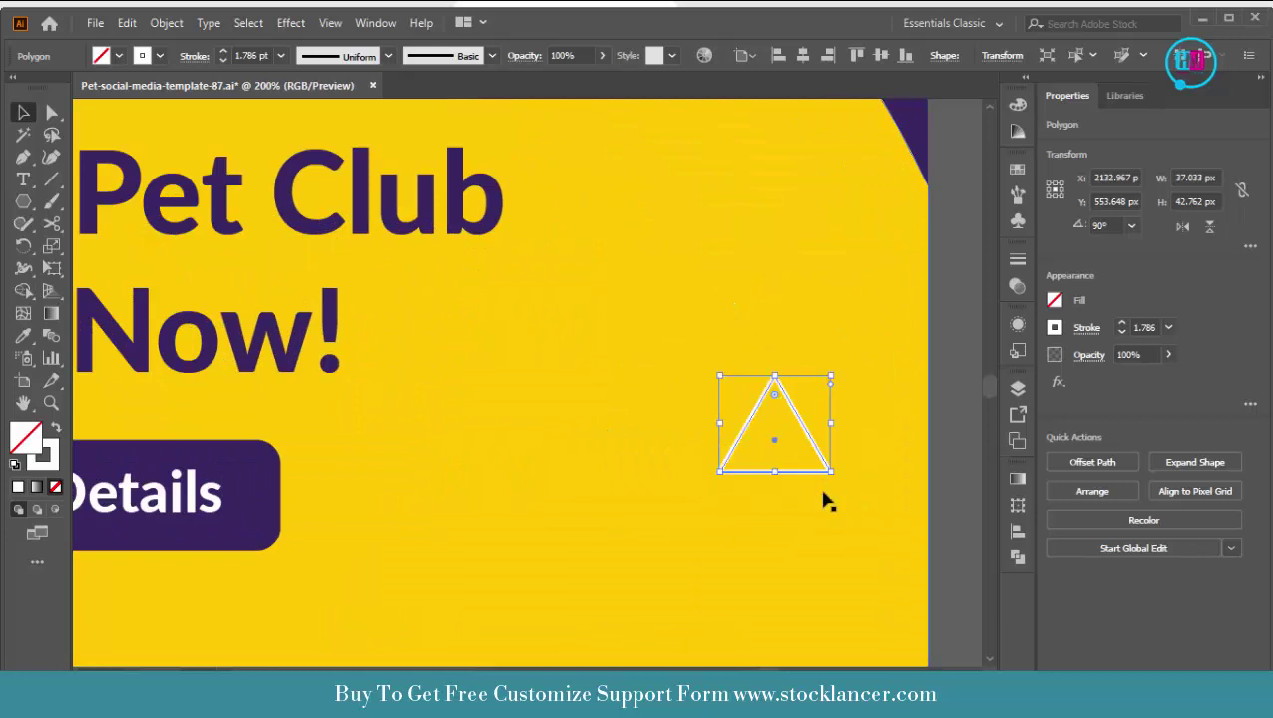
scroll(827, 500, down, 5)
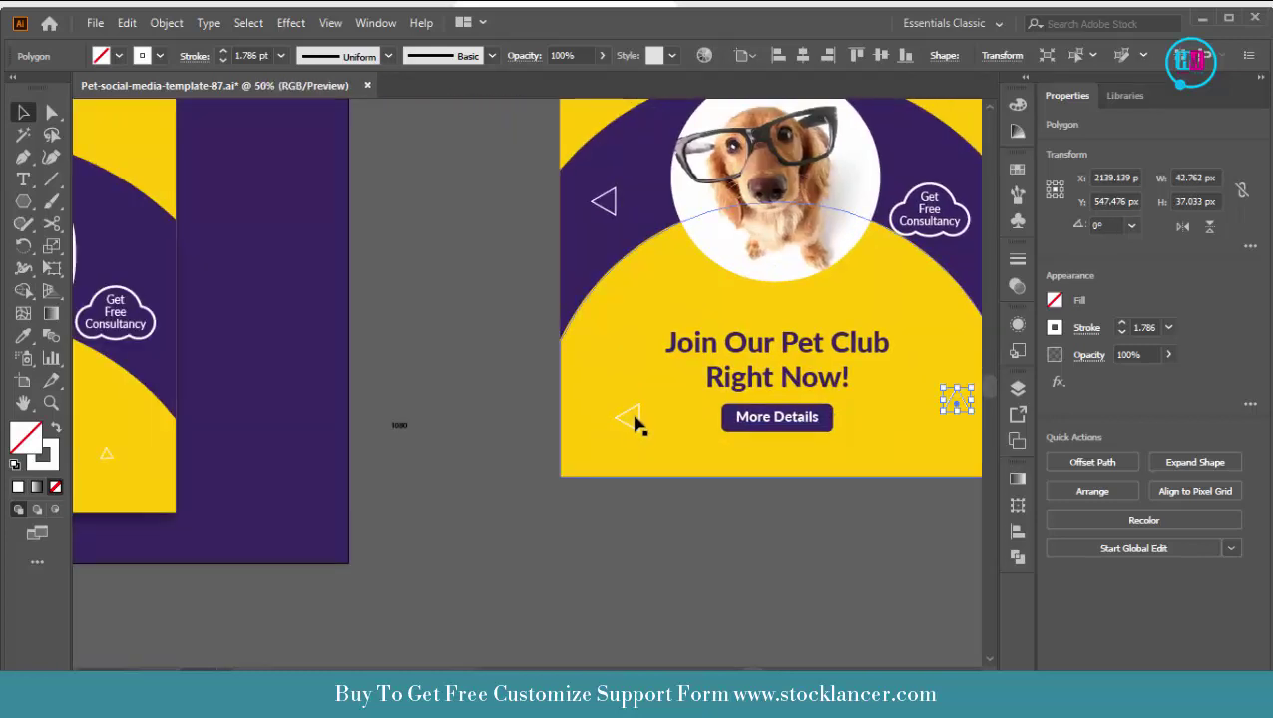
Step: Rotate the lower-left triangle to 315° and deselect it
scroll(637, 419, up, 6)
click(676, 330)
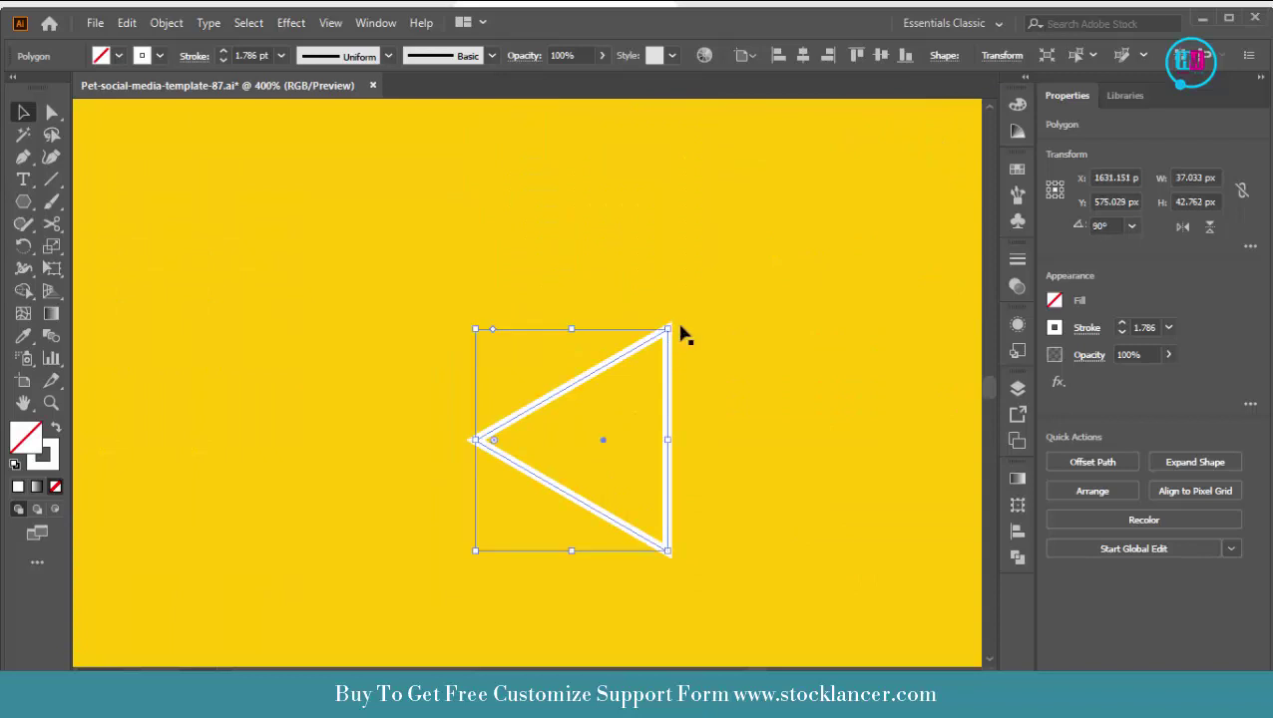
drag(678, 332, 619, 562)
scroll(695, 485, down, 7)
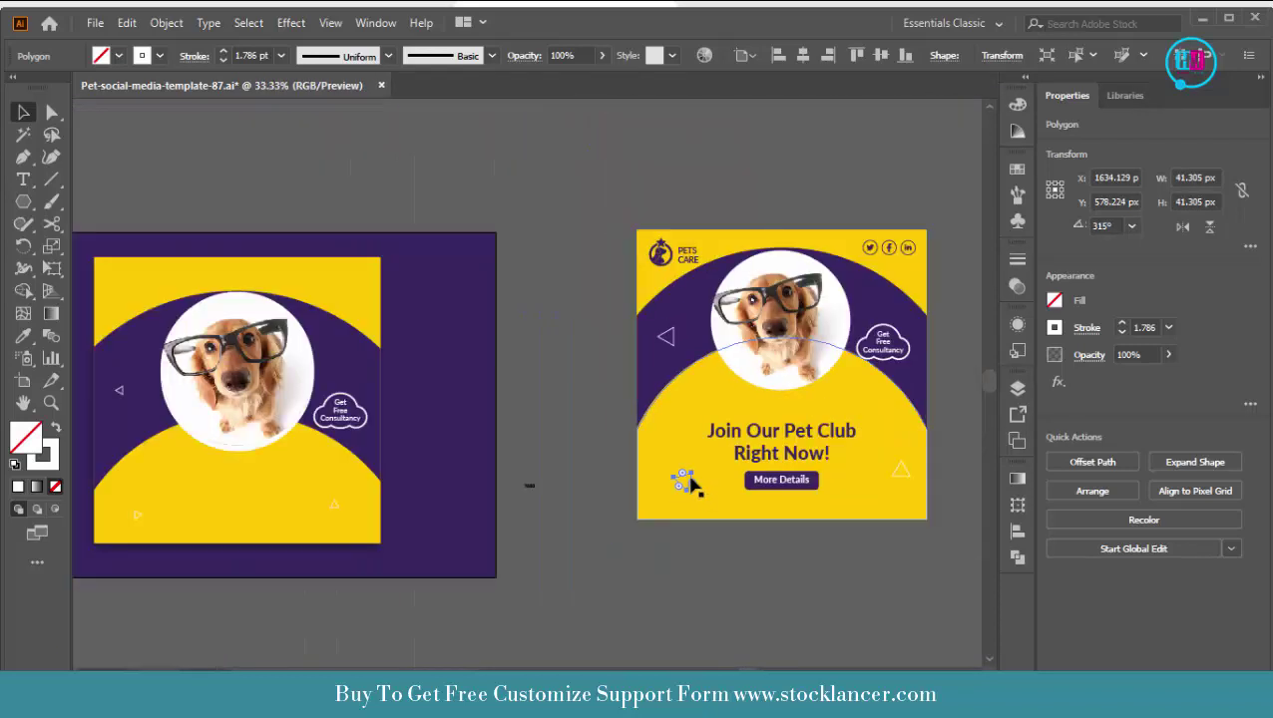
drag(554, 251, 498, 241)
click(662, 616)
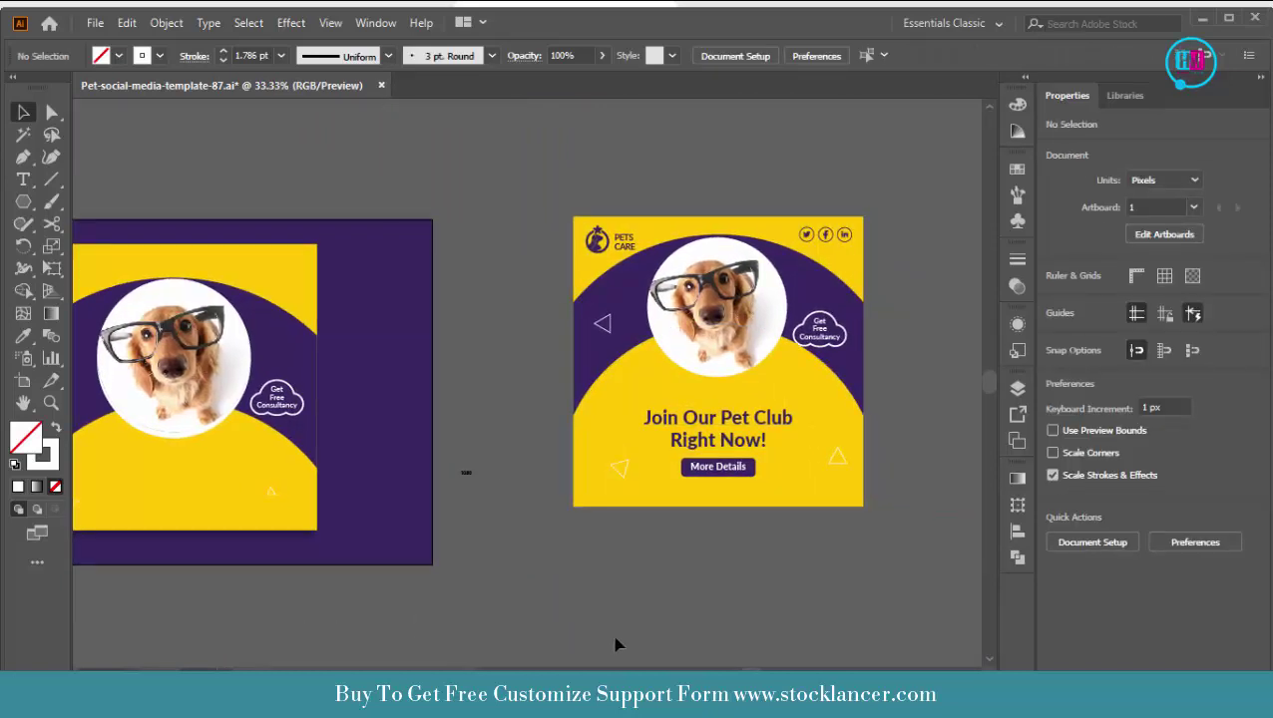